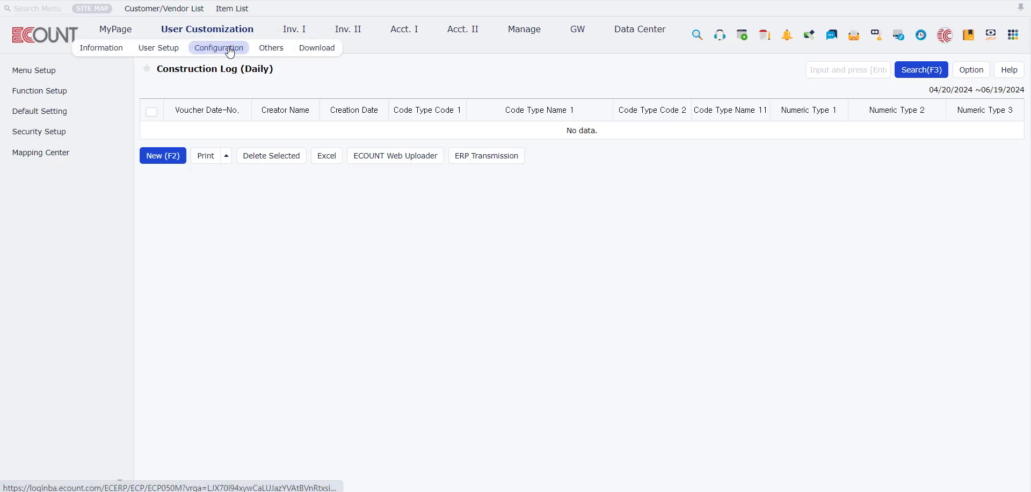
Open the DIY Board setup within the GW (groupware) section of the function settings
left_click(230, 51)
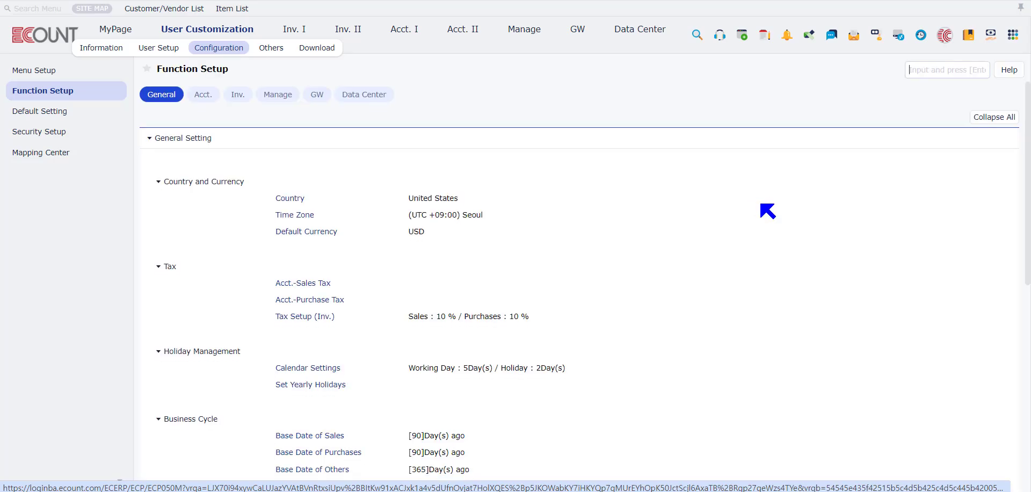
left_click(317, 94)
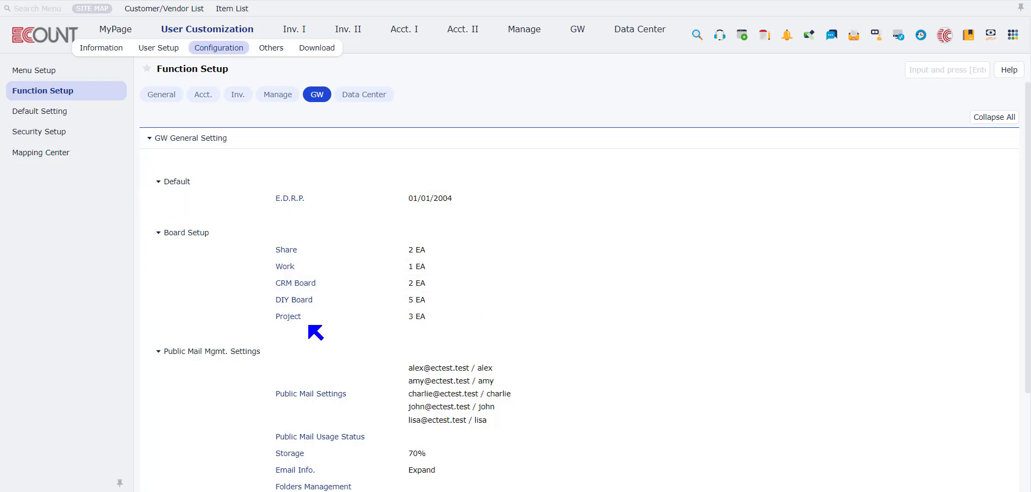
left_click(306, 304)
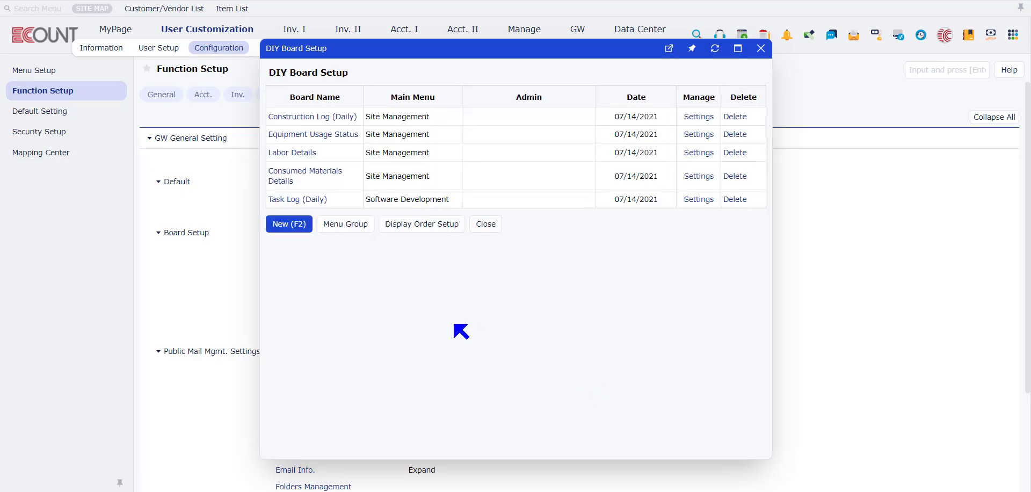
Create a new menu group named DIY BOARD, save it and close the group menu list
left_click(356, 230)
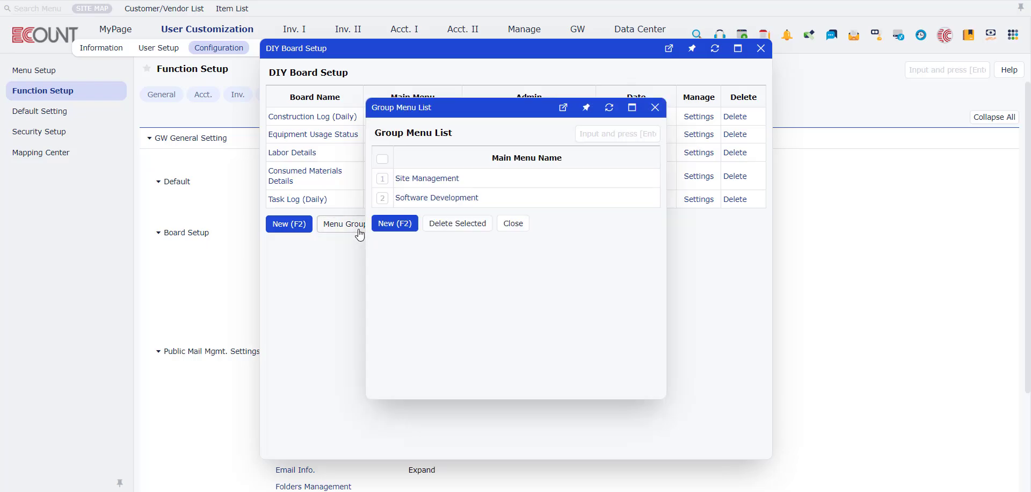
left_click(394, 223)
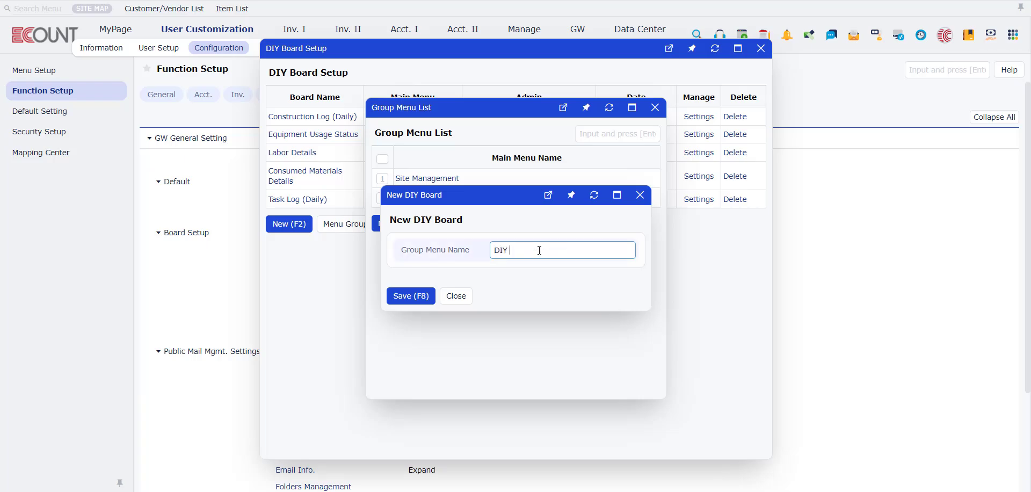
left_click(418, 297)
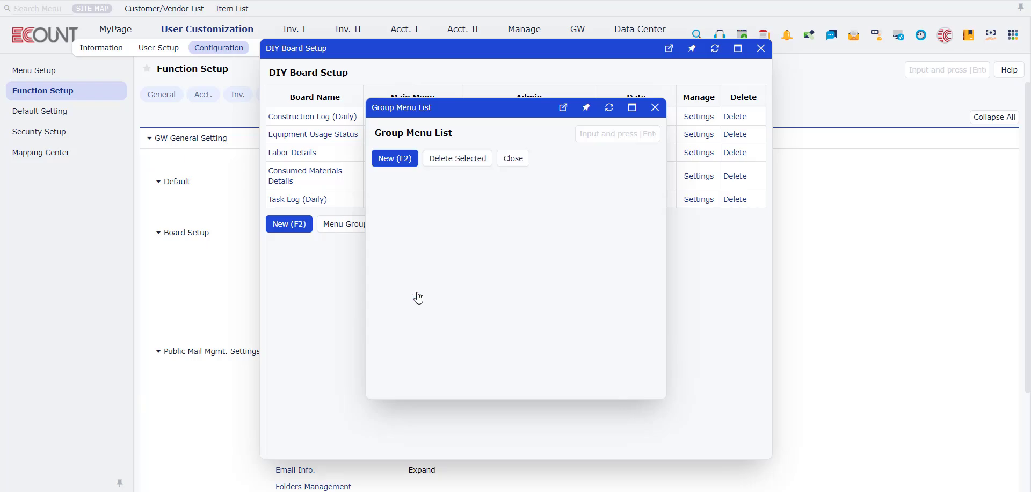
left_click(524, 243)
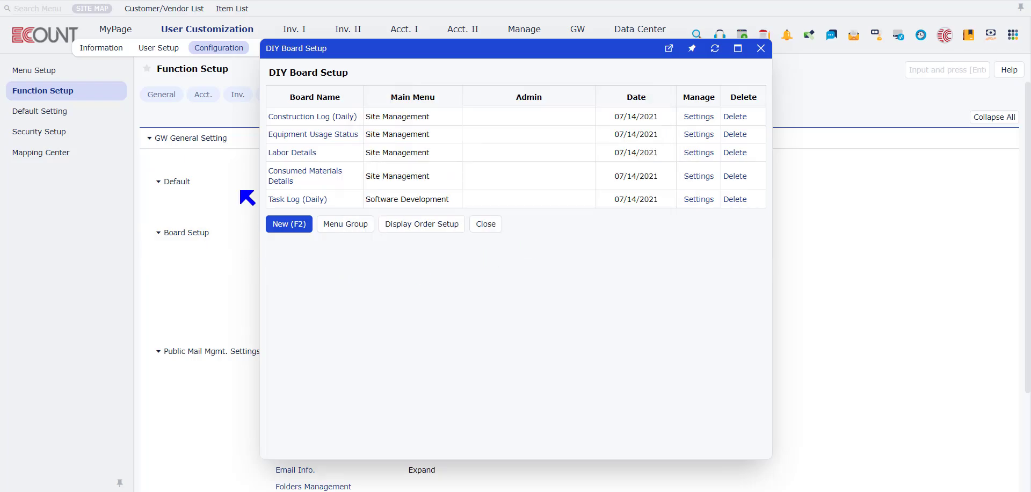
Create a DIY board named TEST BOARD in the DIY BOARD menu group, save it and close the setup windows
left_click(283, 227)
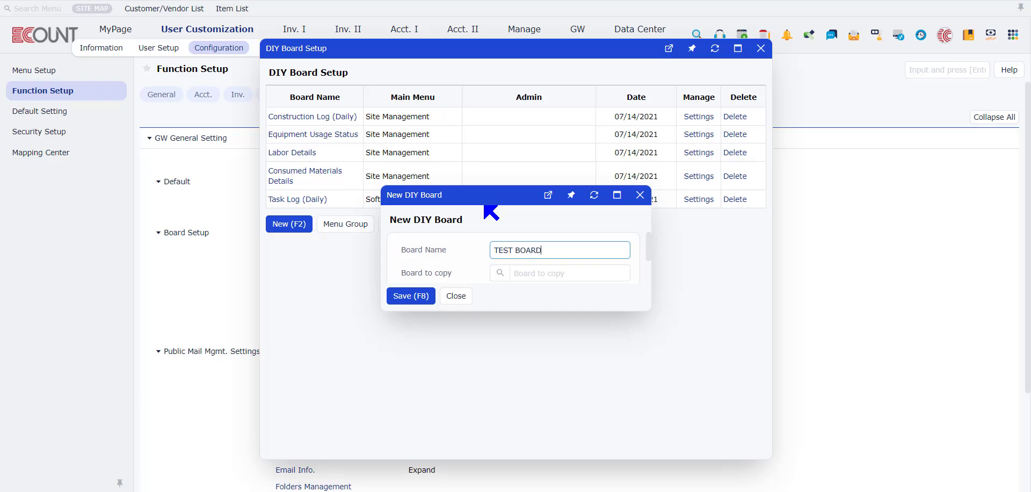
scroll(459, 266, "down", 2)
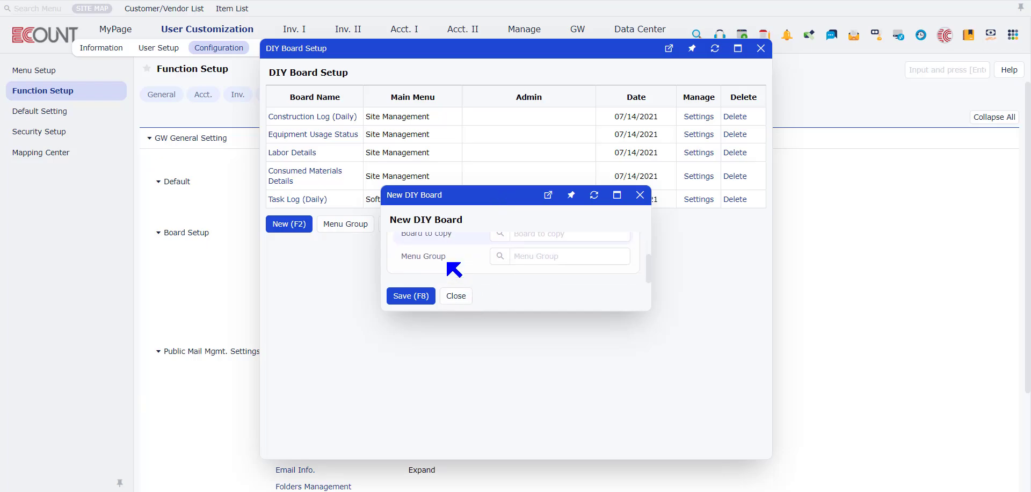
left_click(514, 258)
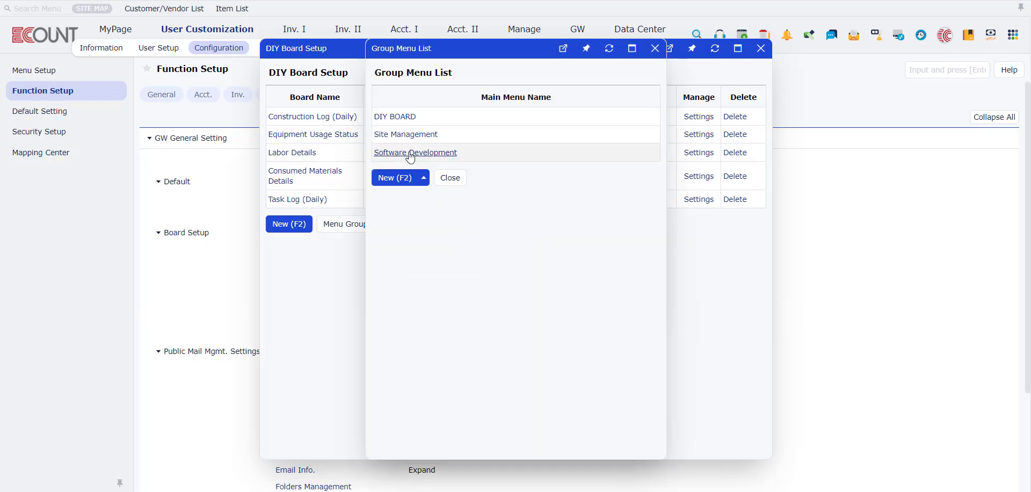
left_click(415, 118)
scroll(539, 273, "up", 1)
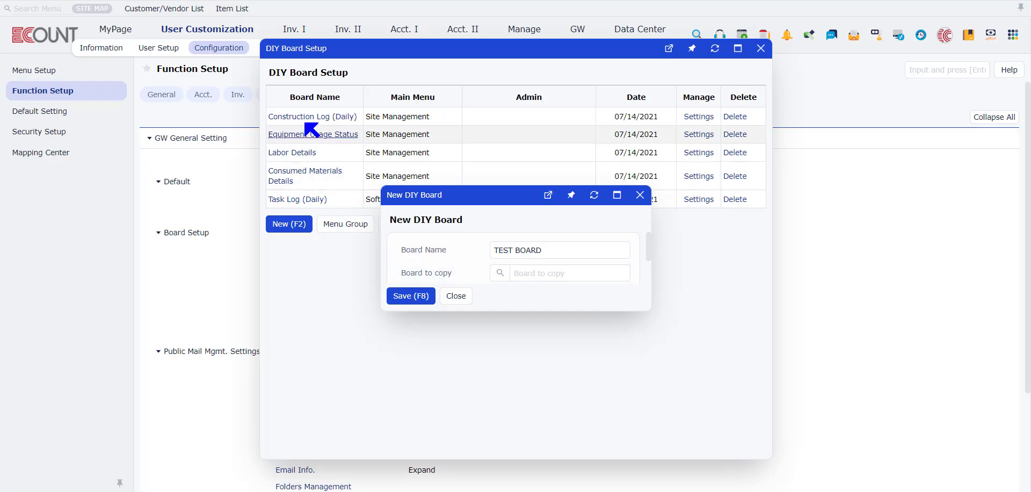
left_click(427, 295)
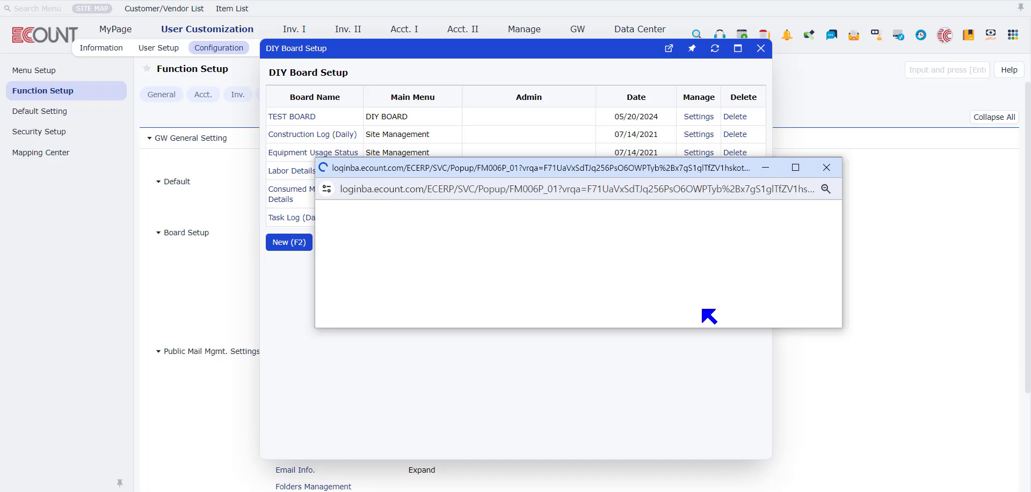
left_click(493, 322)
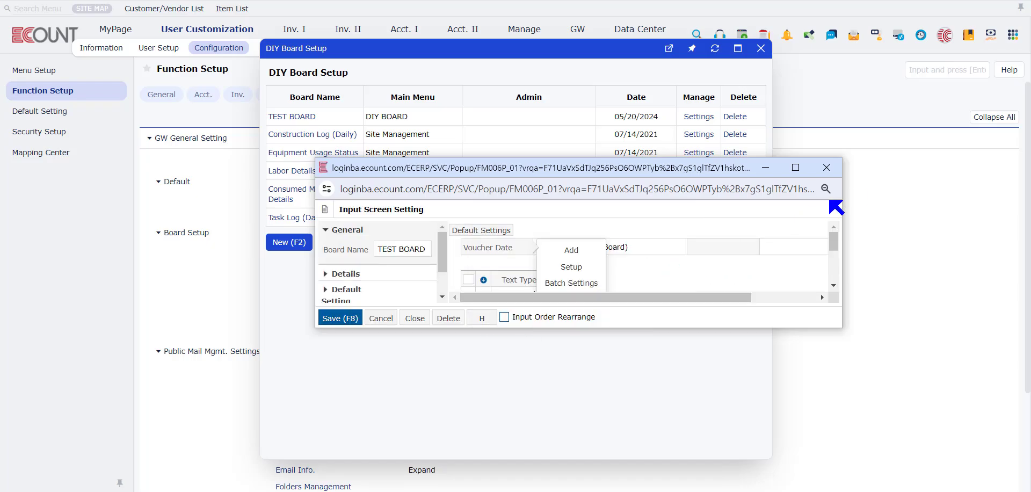
left_click(810, 54)
left_click(761, 47)
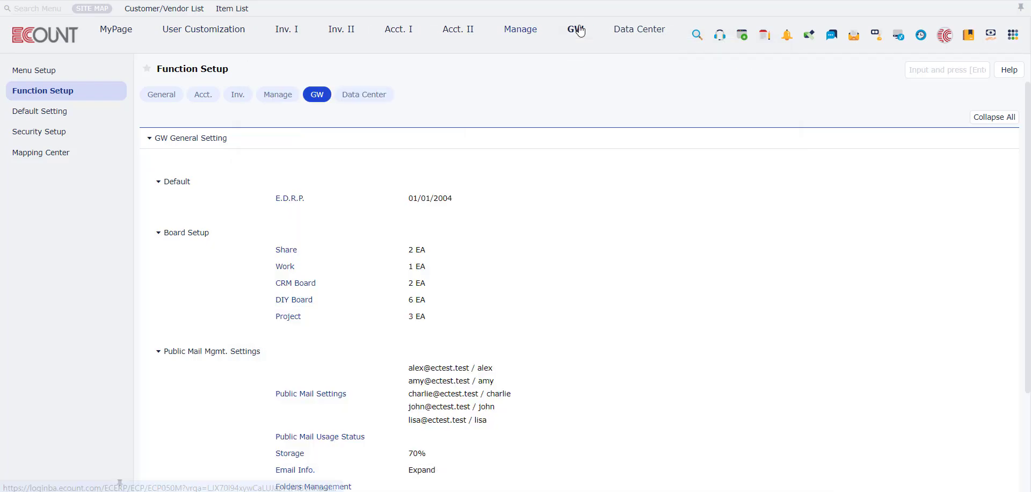
Open TEST BOARD among the groupware DIY boards, view its new entry form and close the form
mouse_move(576, 30)
left_click(588, 48)
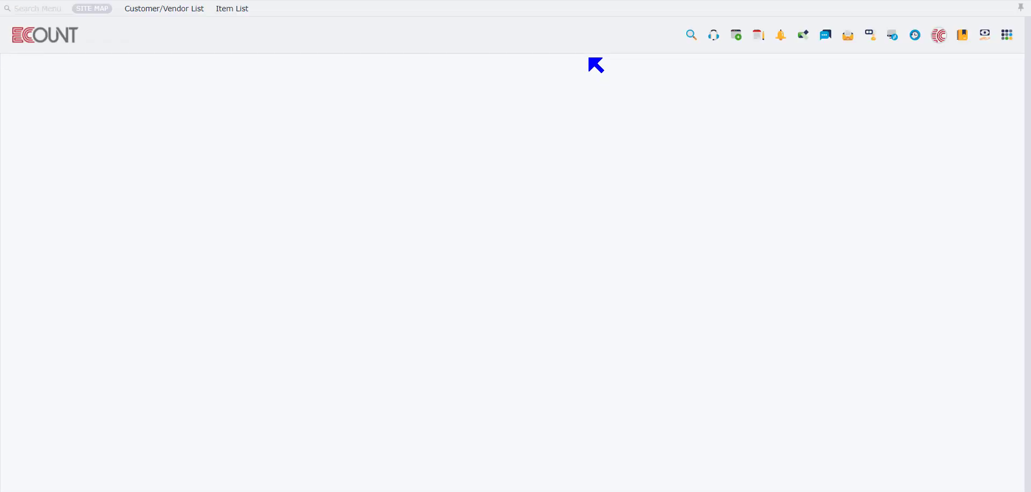
mouse_move(582, 51)
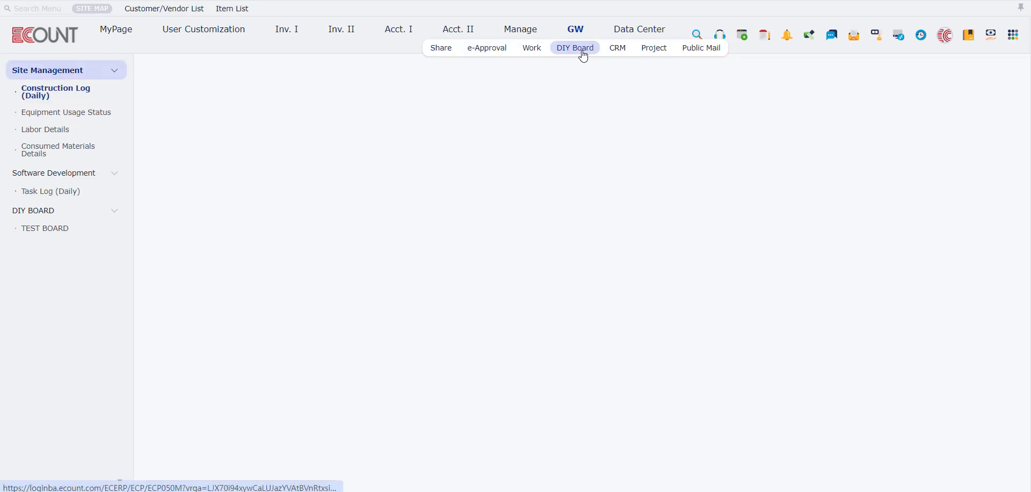
left_click(59, 224)
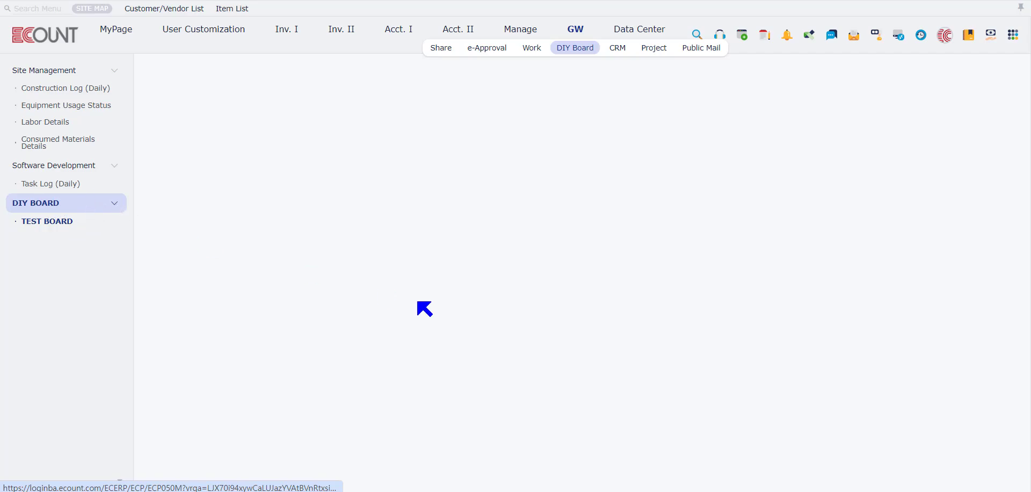
left_click(58, 229)
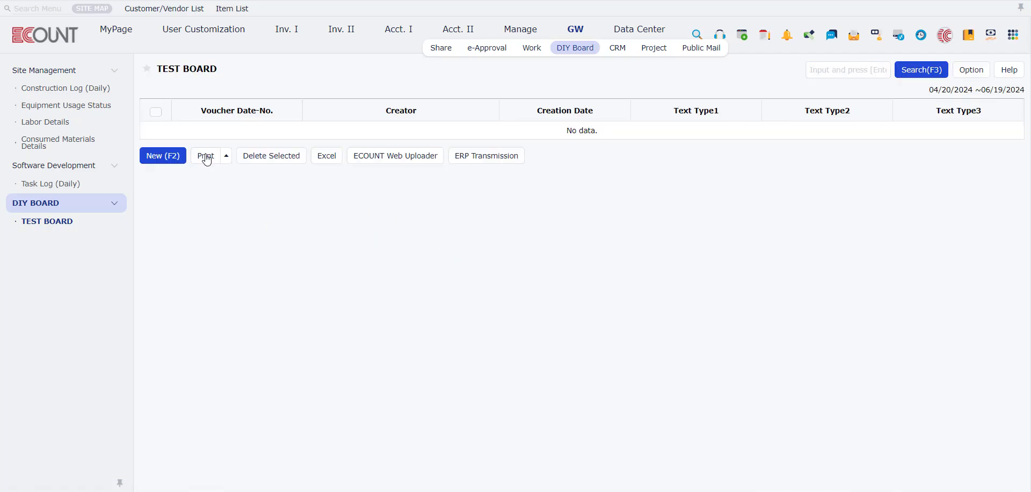
left_click(158, 157)
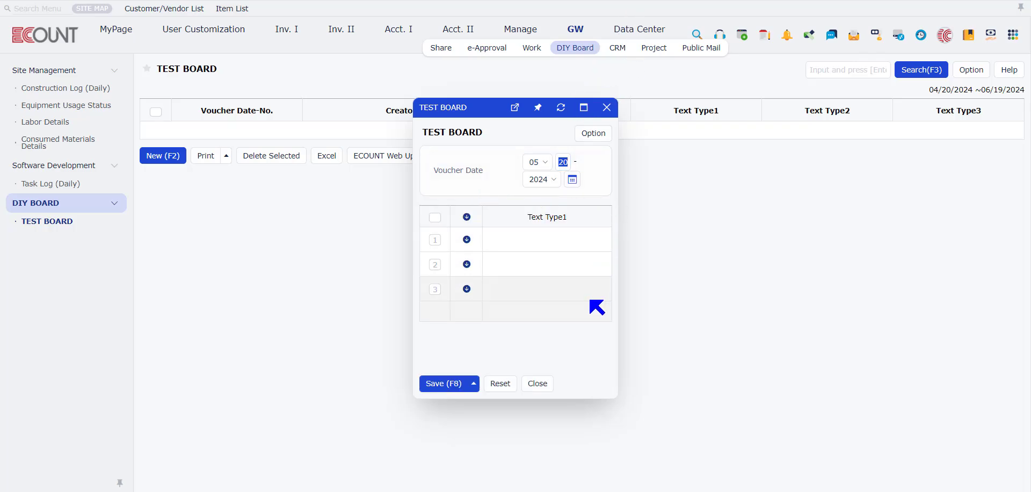
left_click(608, 109)
Open the DIY input management of TEST BOARD and bring up the additional fields list from the Text Type1 column header
left_click(971, 72)
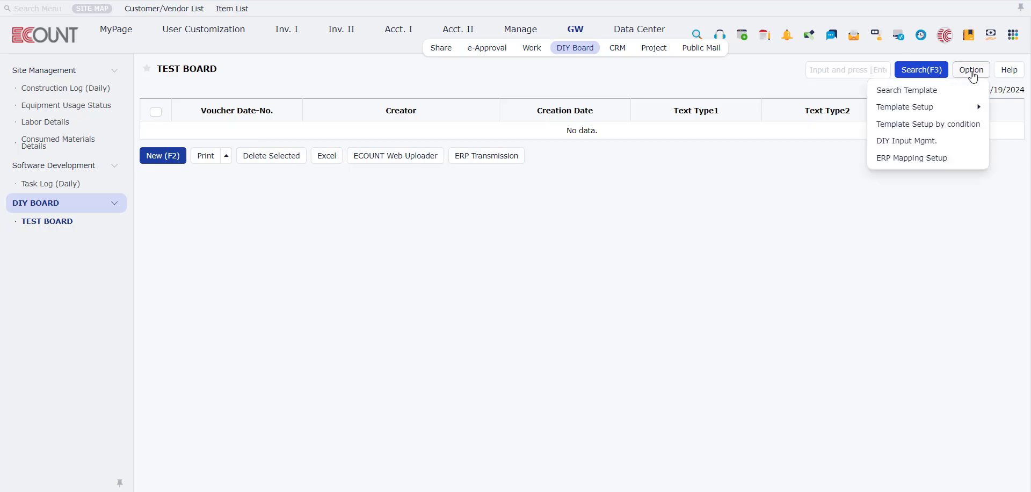
left_click(945, 143)
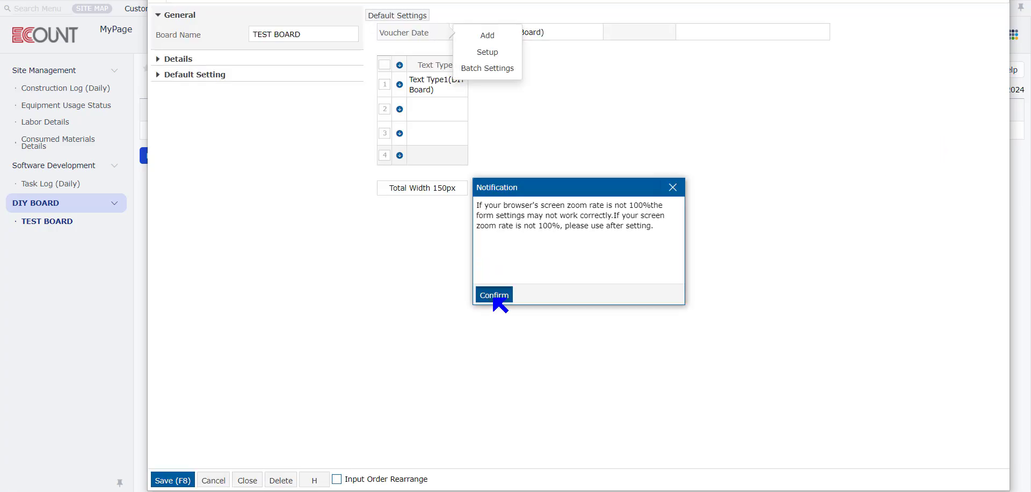
left_click(494, 295)
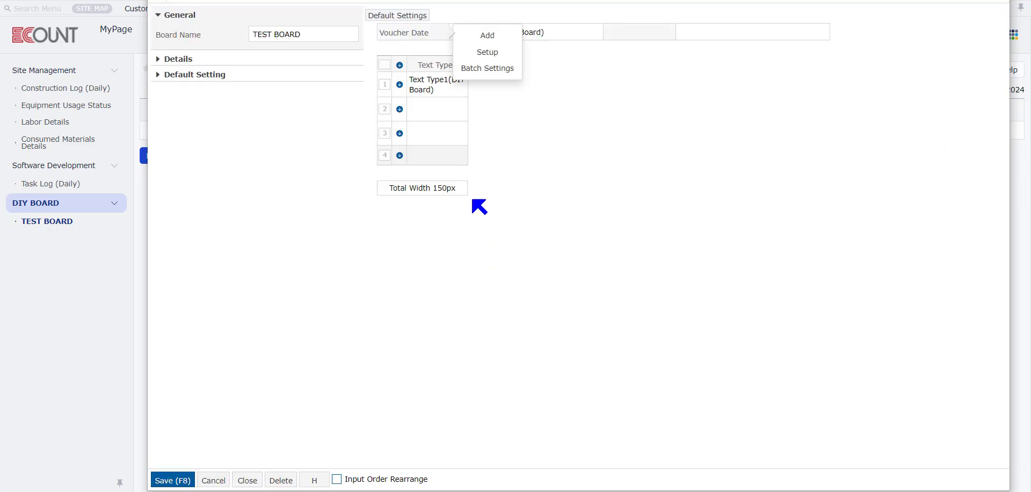
left_click(430, 70)
left_click(439, 77)
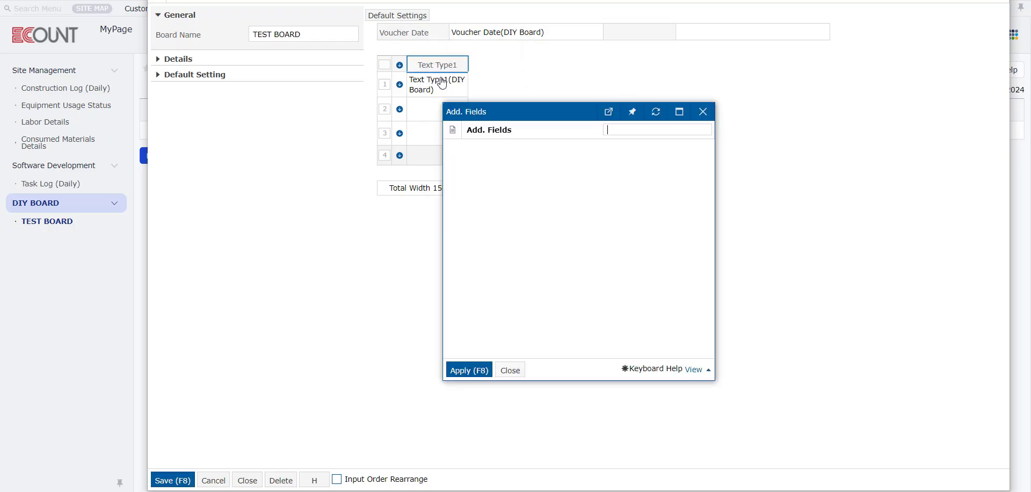
Look through the additional field types available for the board's input screen
scroll(576, 234, "down", 1)
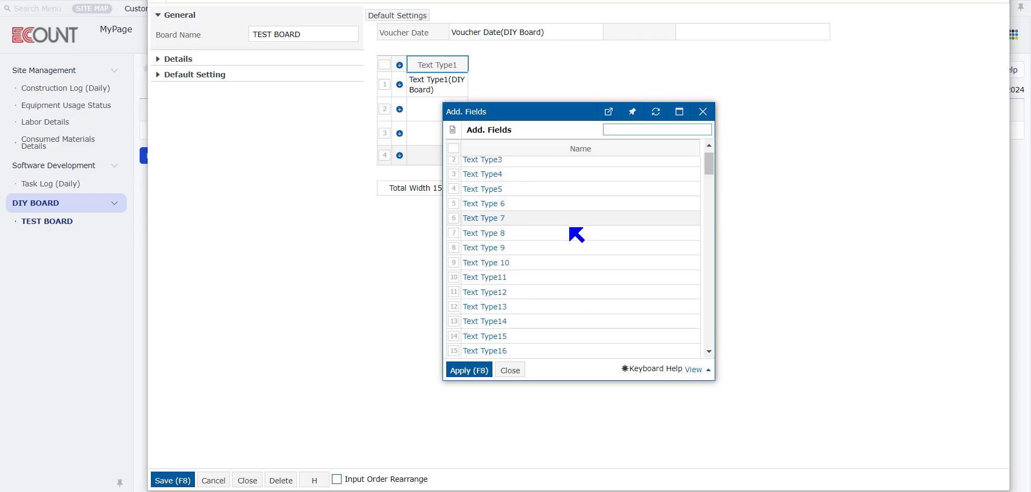
scroll(576, 235, "down", 10)
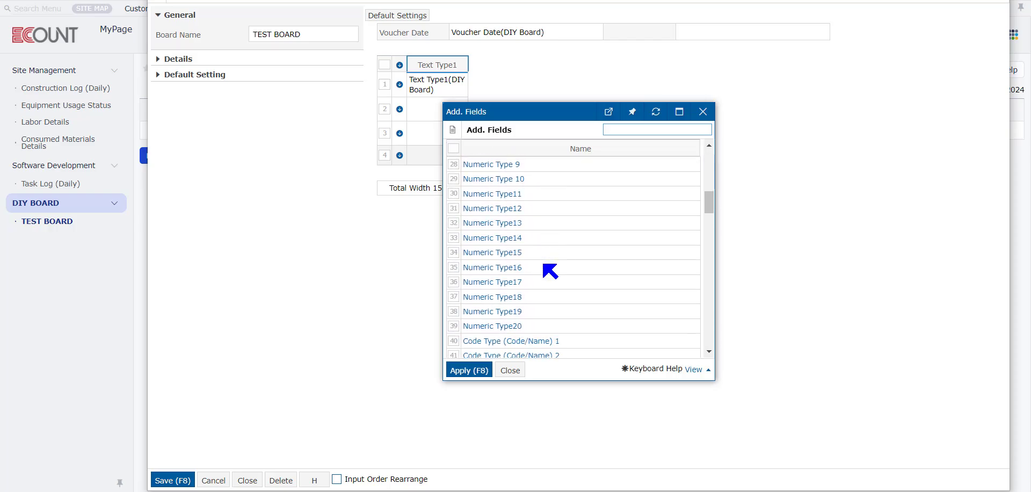
scroll(544, 264, "down", 9)
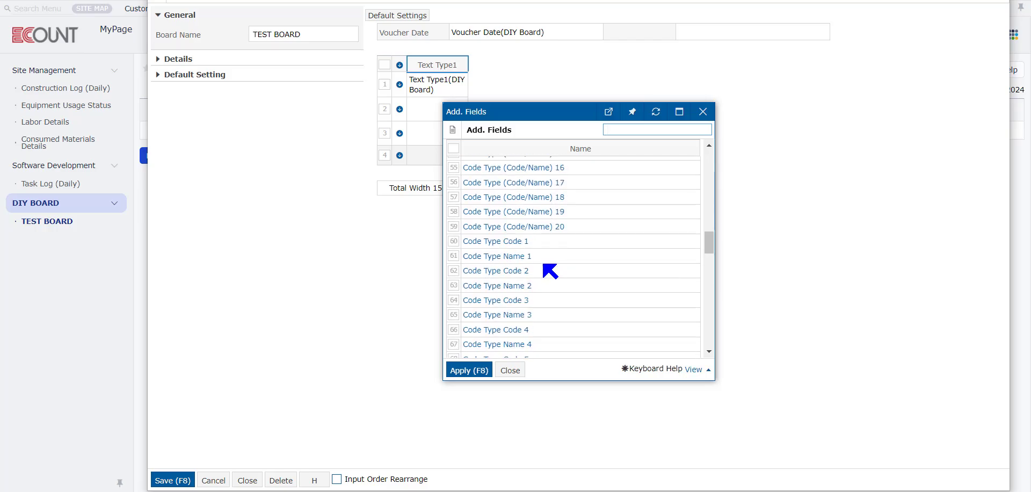
scroll(544, 264, "down", 10)
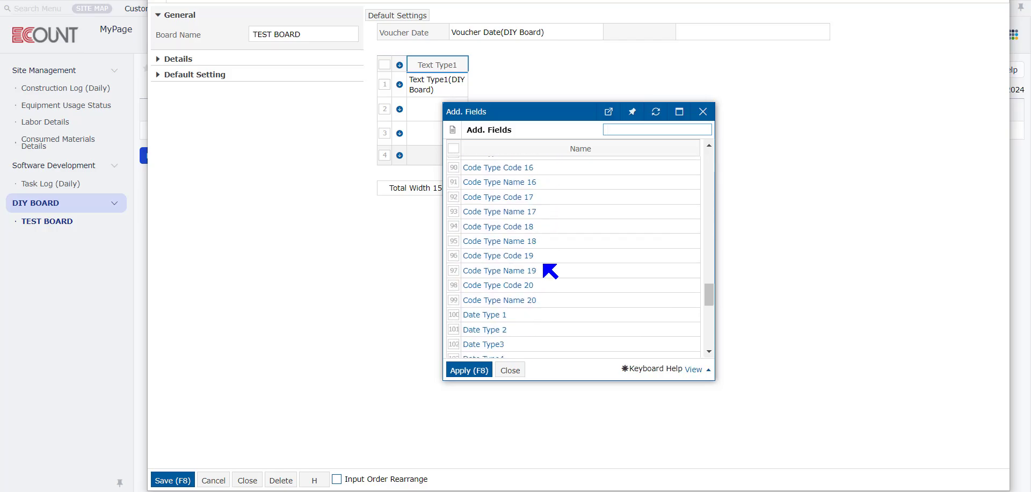
scroll(543, 264, "down", 10)
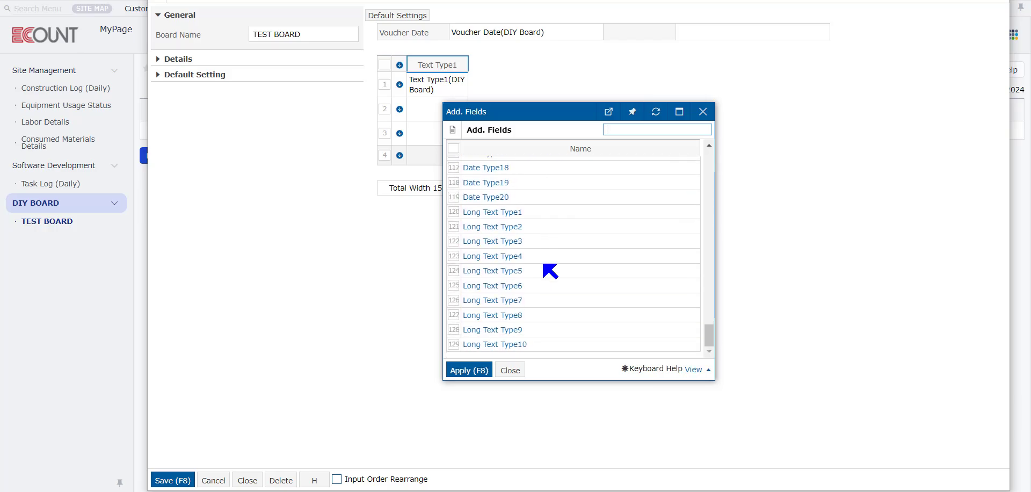
scroll(671, 273, "up", 20)
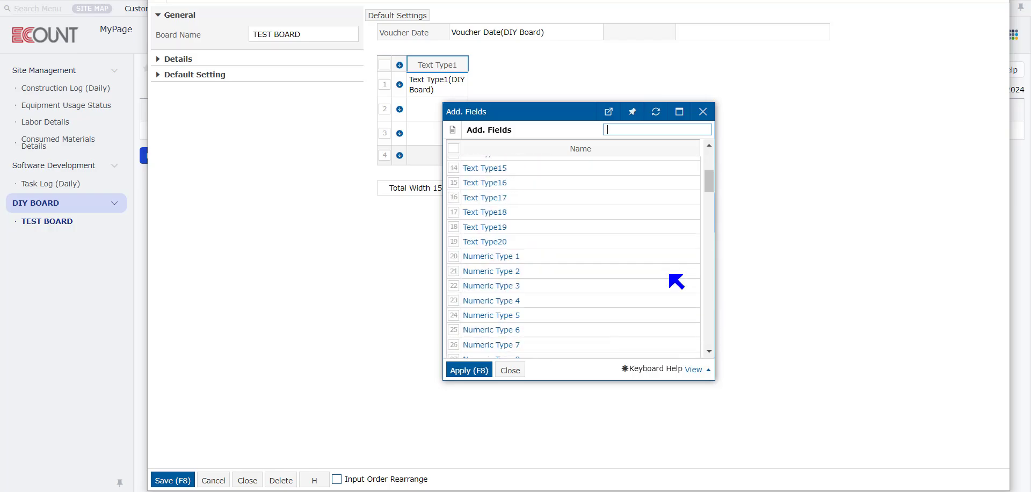
scroll(676, 281, "up", 5)
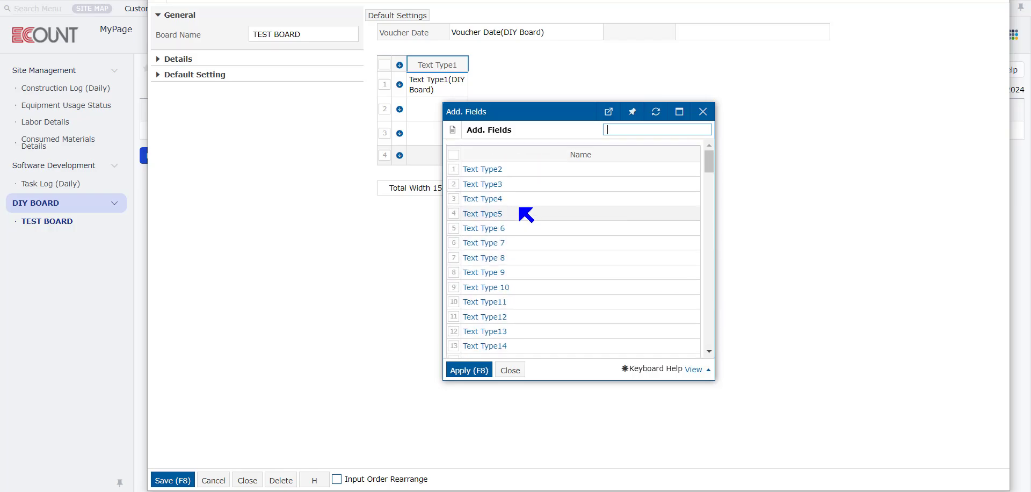
Add the fields Text Type2, Numeric Type 1, Numeric Type 2, Code Type (Code/Name) 1 and Code Type (Code/Name) 2 to the input screen
scroll(580, 244, "down", 7)
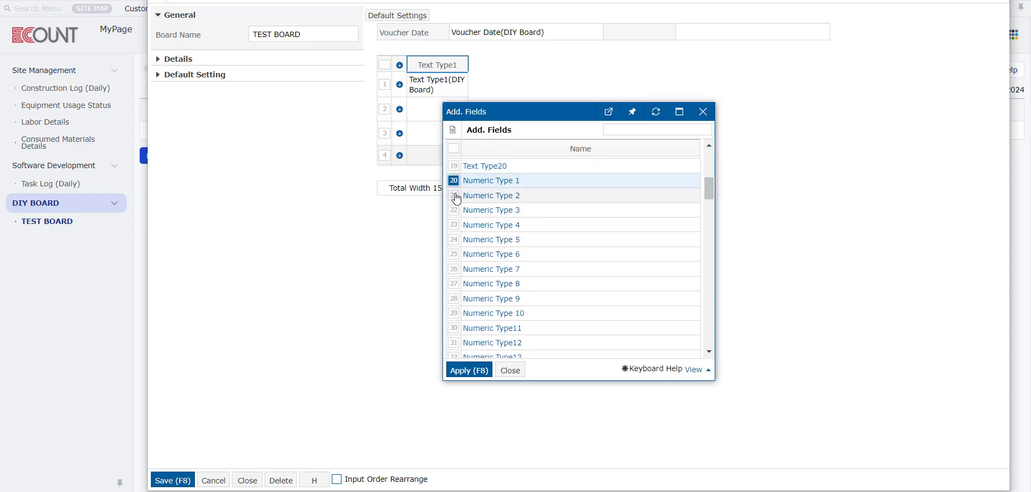
scroll(533, 248, "down", 5)
scroll(592, 250, "down", 2)
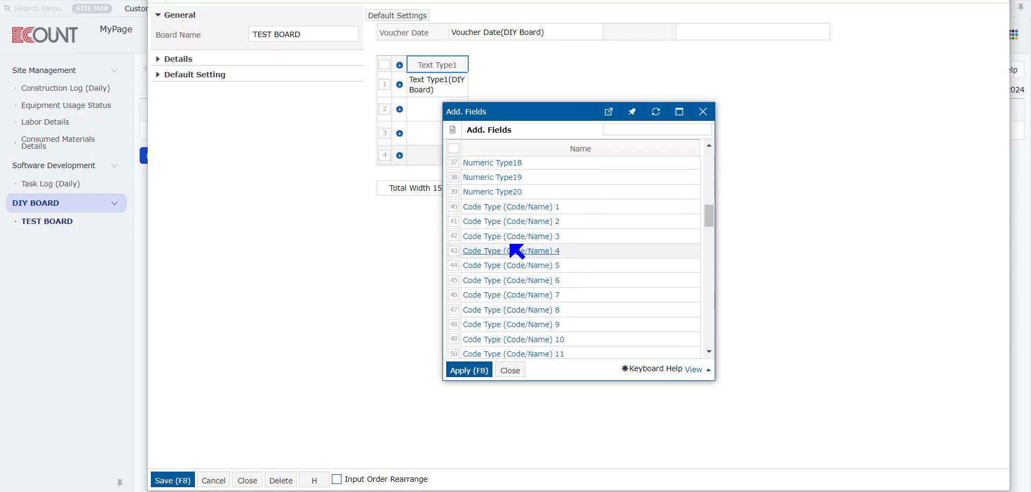
left_click(453, 206)
left_click(469, 225)
scroll(534, 253, "down", 9)
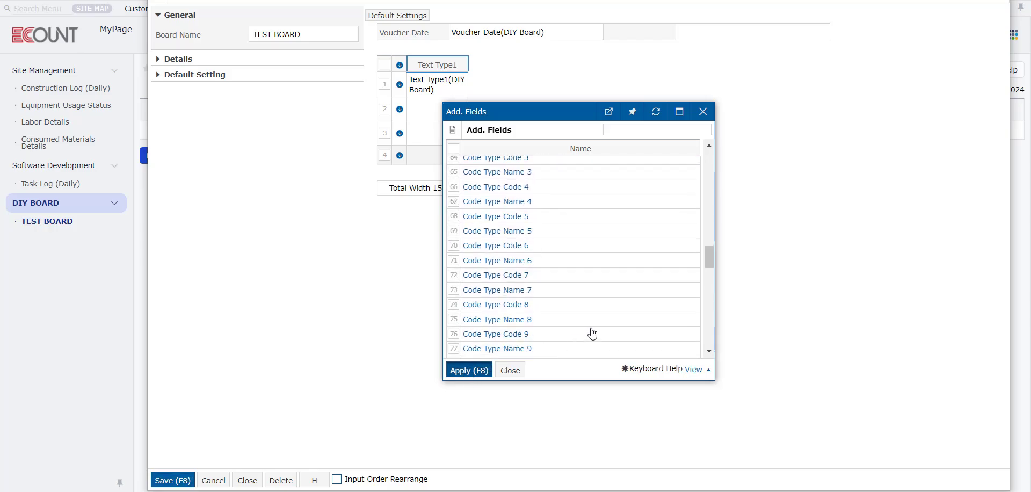
key("F8")
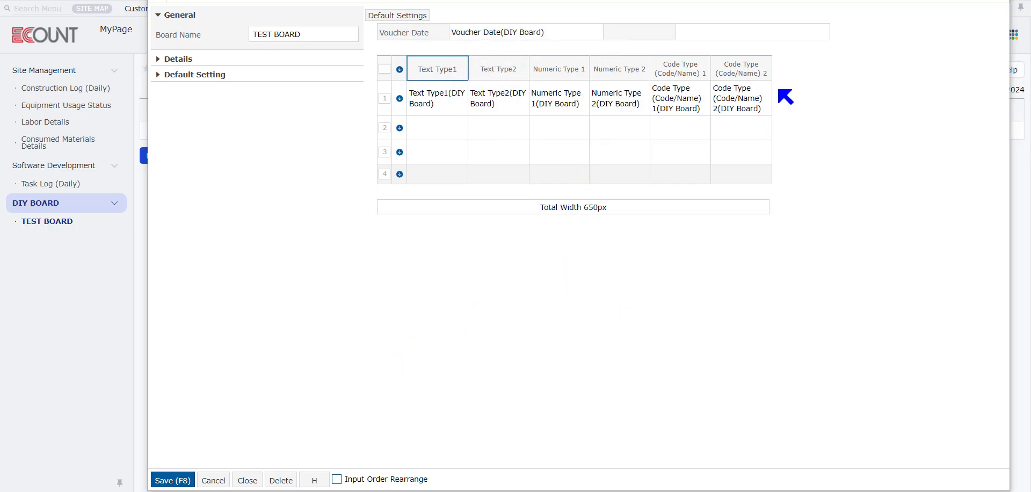
Set up the Code Type (Code/Name) 1 field with the display name Employee and the code type Employee (PIC)
right_click(684, 75)
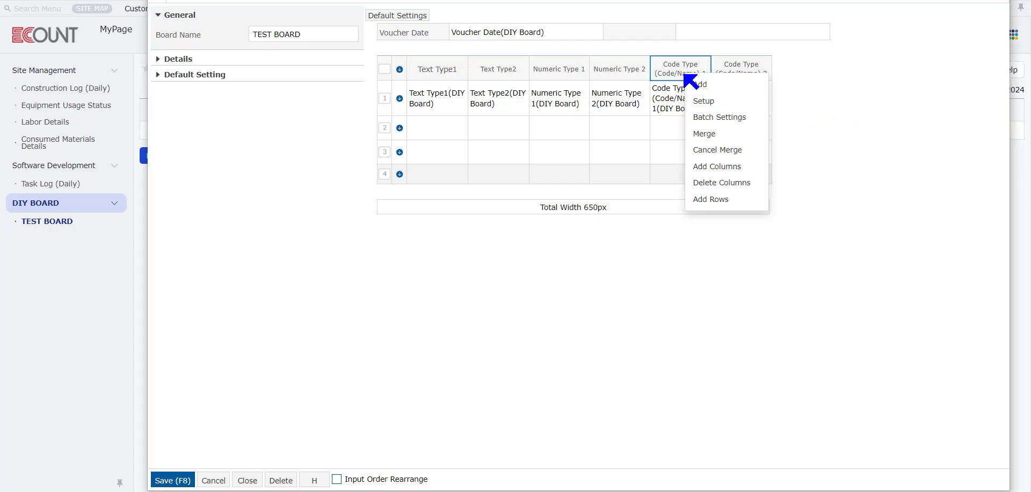
left_click(718, 101)
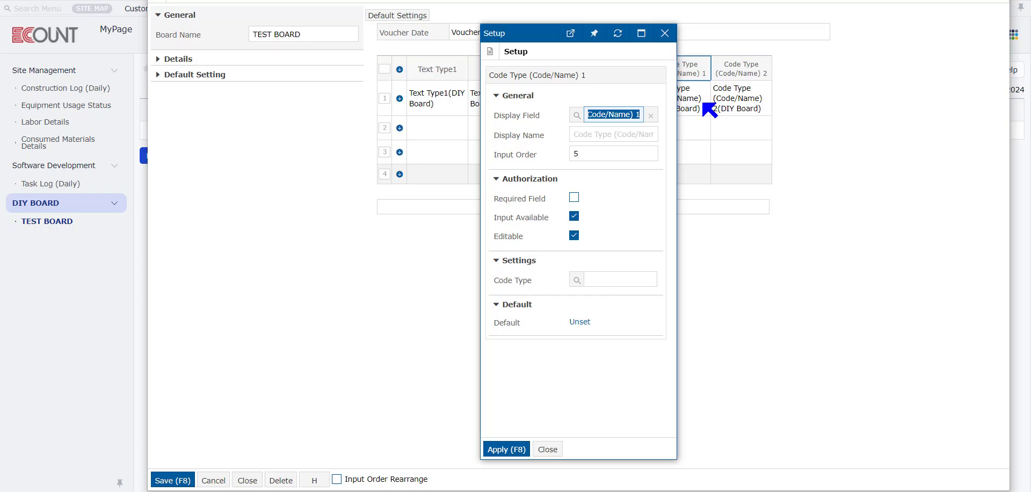
left_click(607, 135)
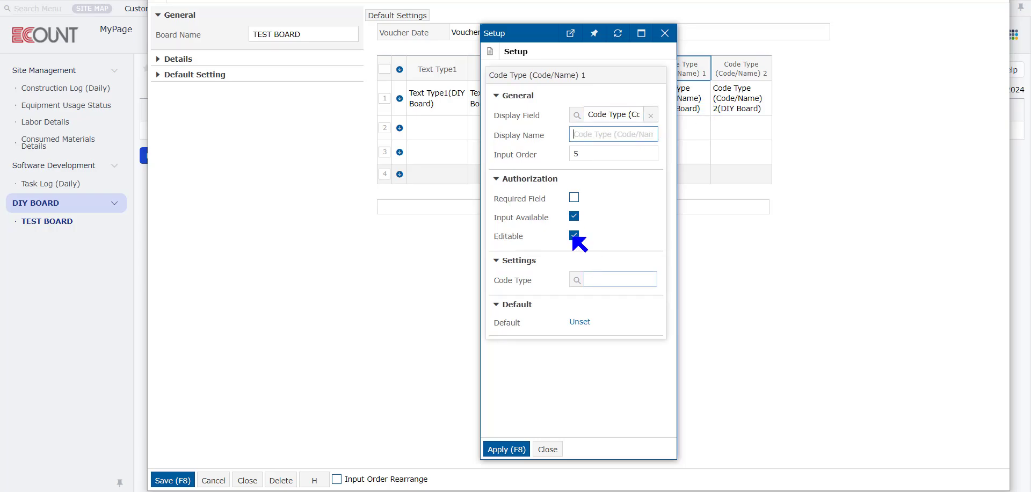
left_click(575, 280)
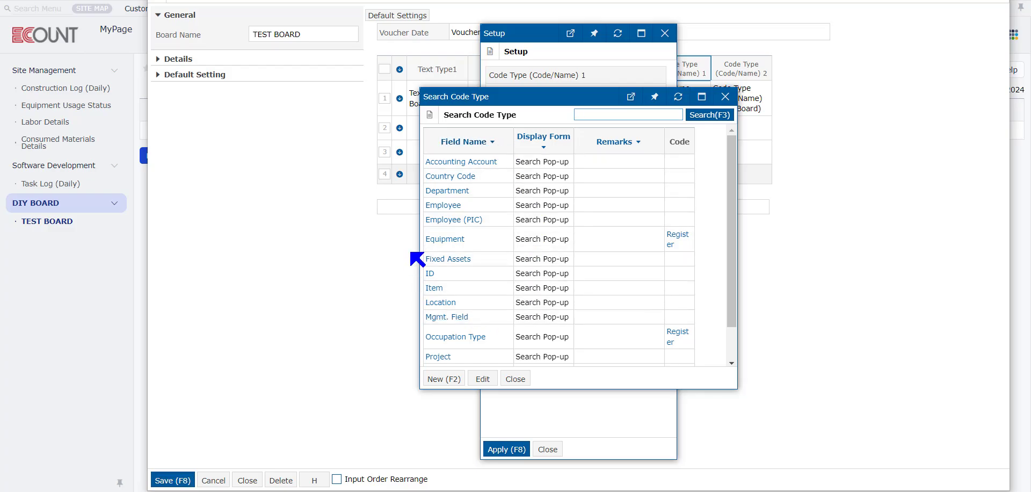
left_click(455, 220)
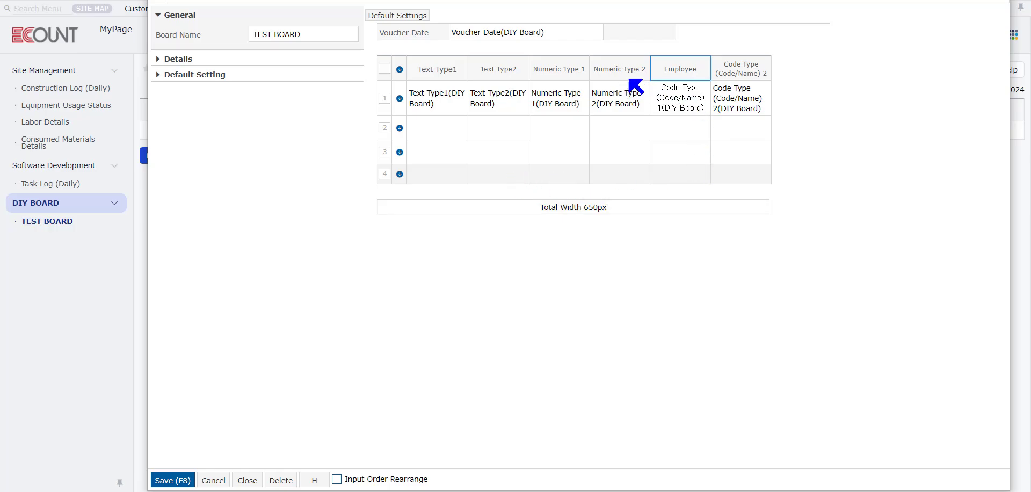
Move the Employee column so that it sits between Text Type2 and Numeric Type 1
left_click(673, 67)
left_click_drag(664, 66, 537, 78)
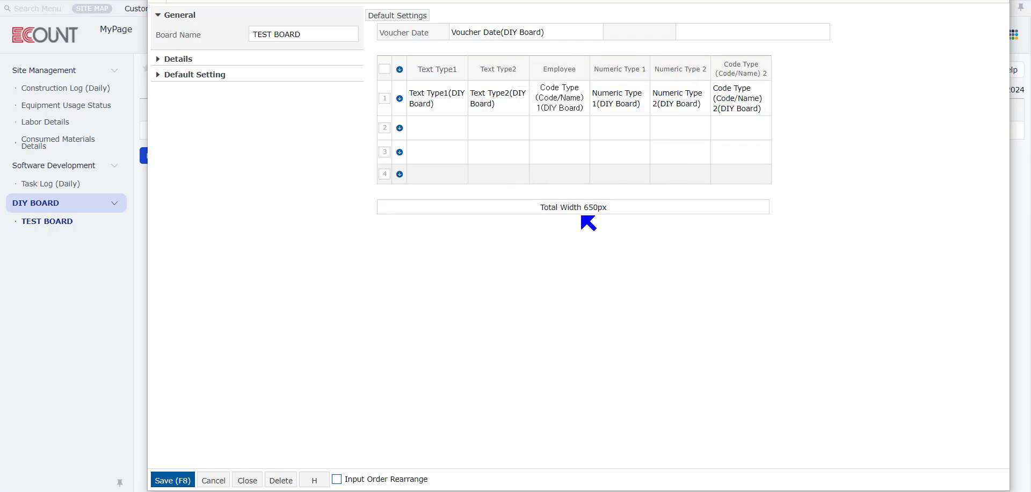
left_click(623, 71)
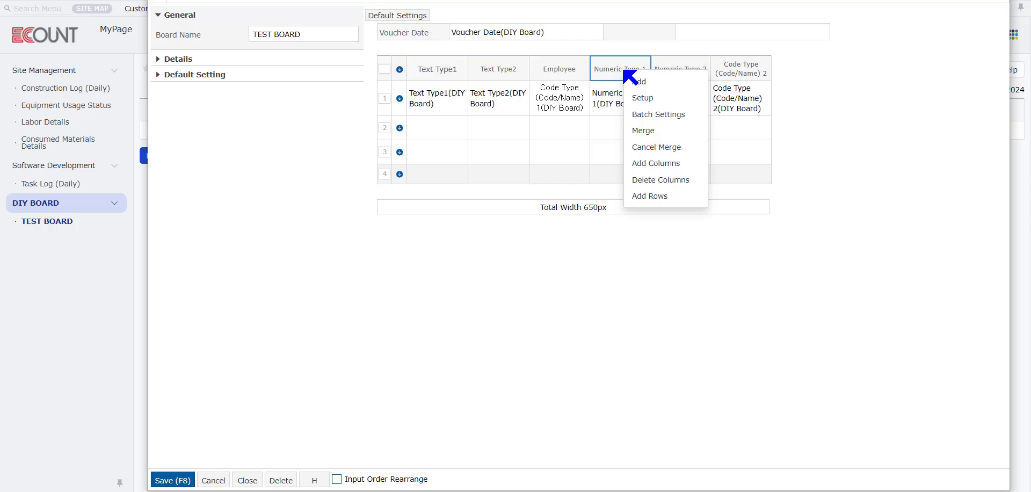
left_click(617, 266)
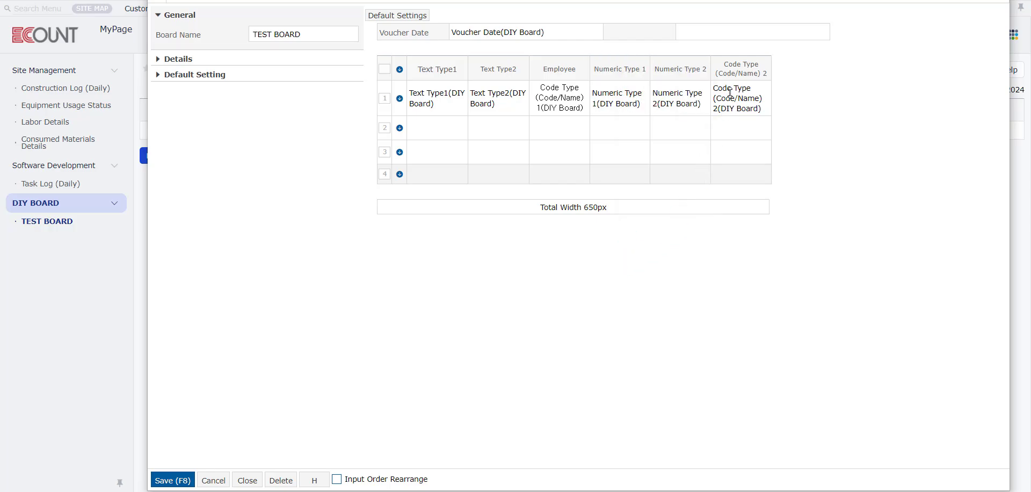
Set the display name of the Numeric Type 1 field to Contract Amount and apply it
left_click(634, 74)
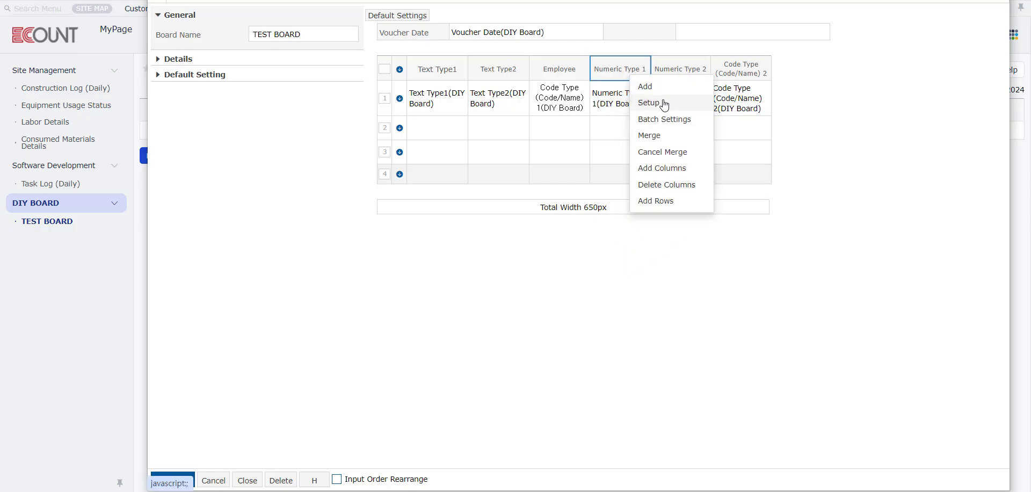
left_click(652, 104)
left_click(592, 133)
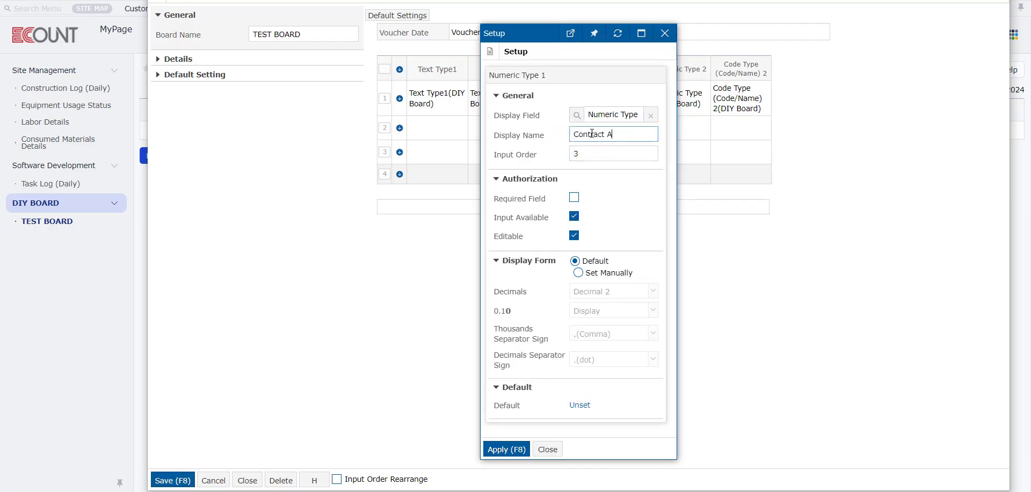
left_click(515, 450)
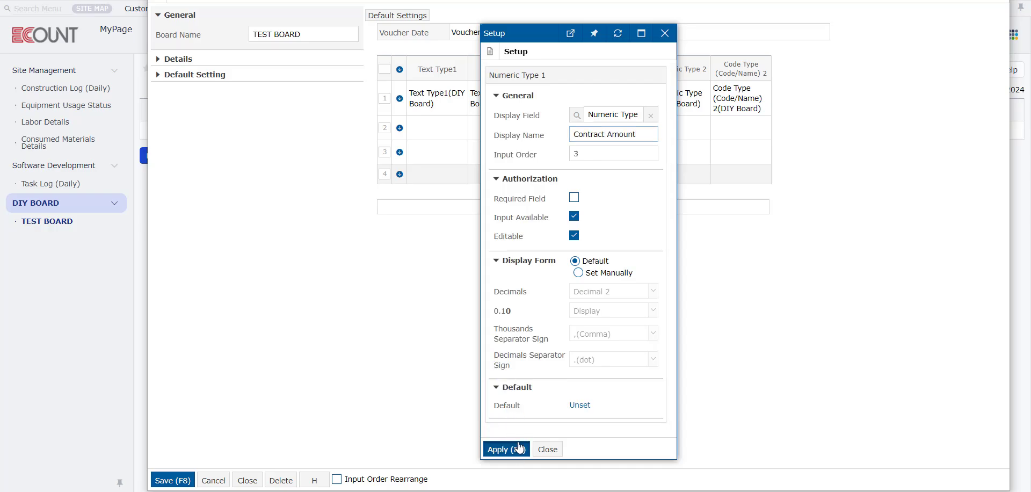
Open the setup of the Numeric Type 2 field and set its display name to Incentive
left_click(684, 72)
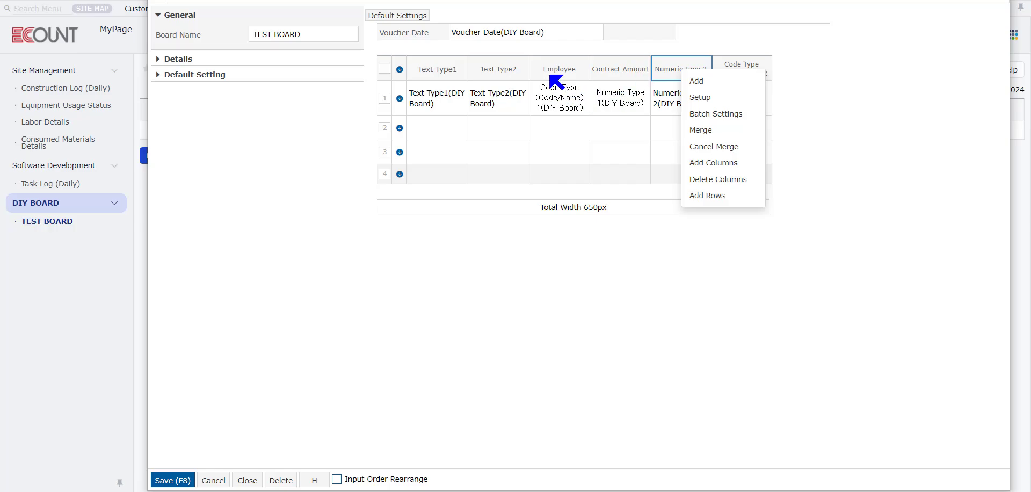
left_click(709, 102)
left_click(635, 134)
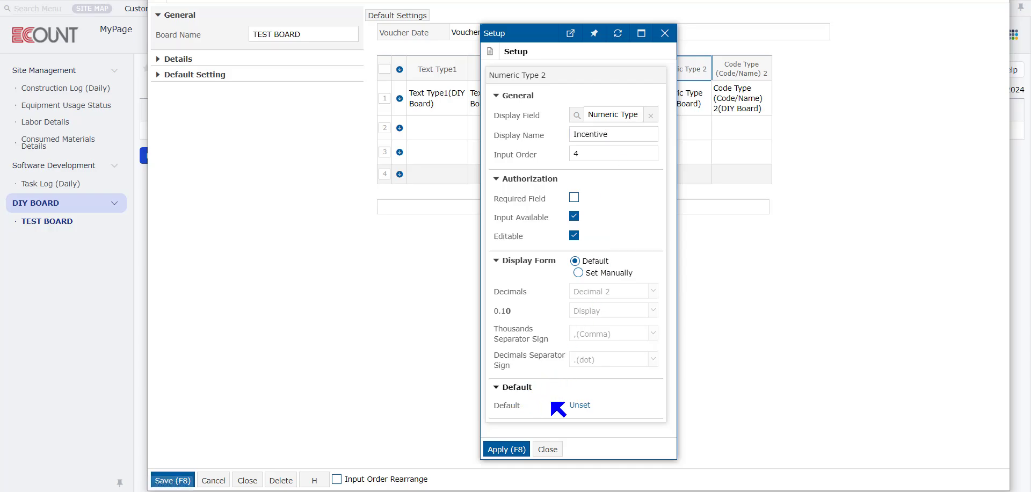
Set the Incentive field's first-priority default to a formula that multiplies Numeric Type 1, and apply the field setup
left_click(579, 406)
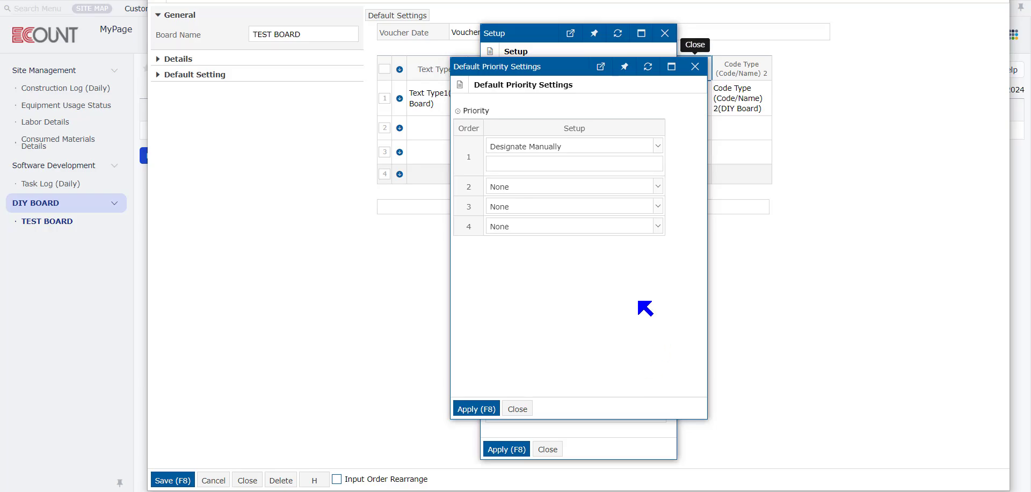
left_click(585, 149)
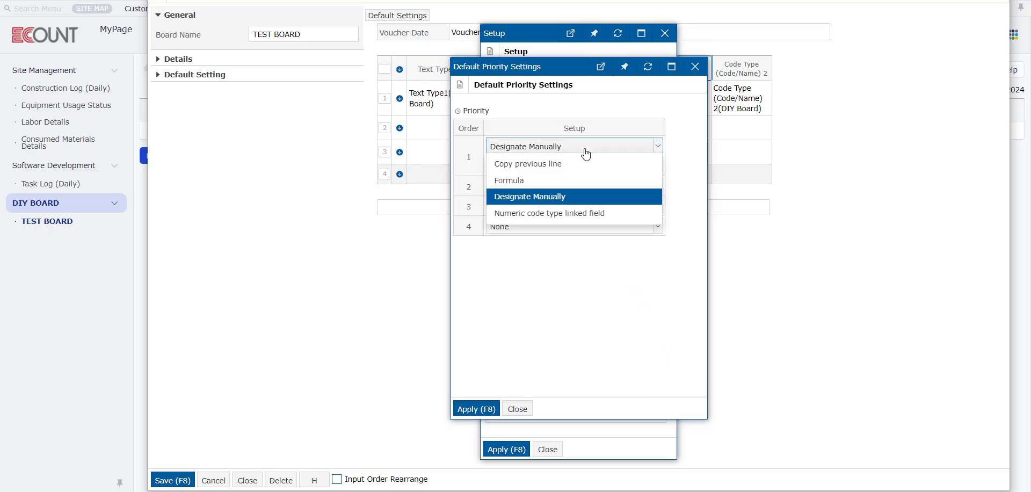
left_click(560, 180)
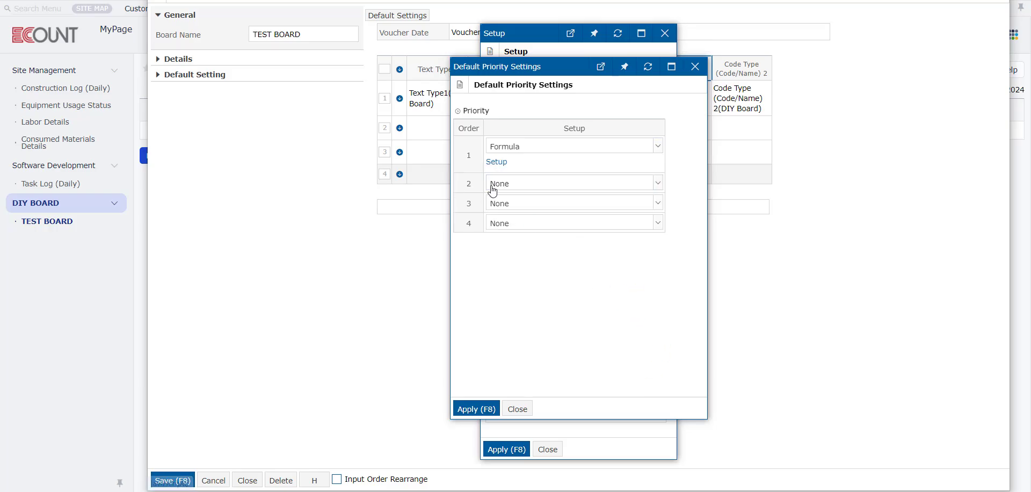
left_click(494, 168)
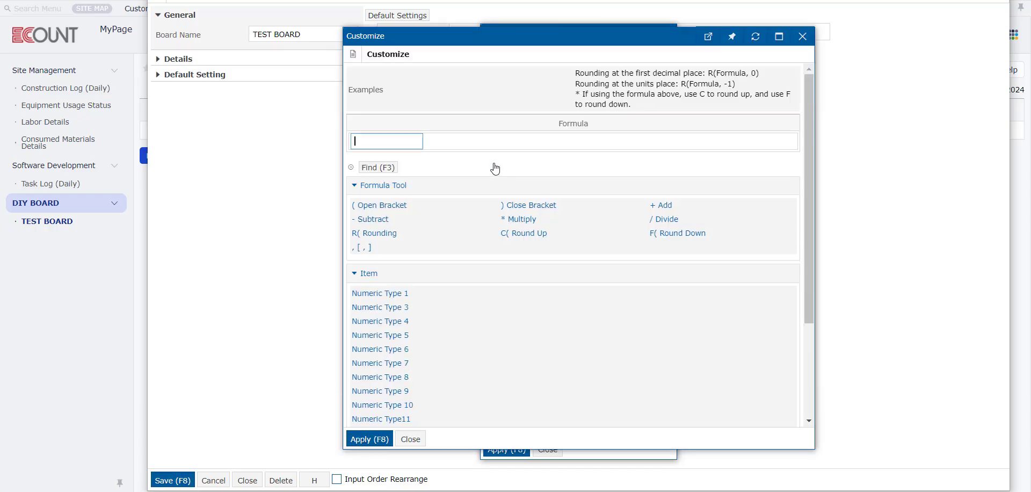
left_click(406, 292)
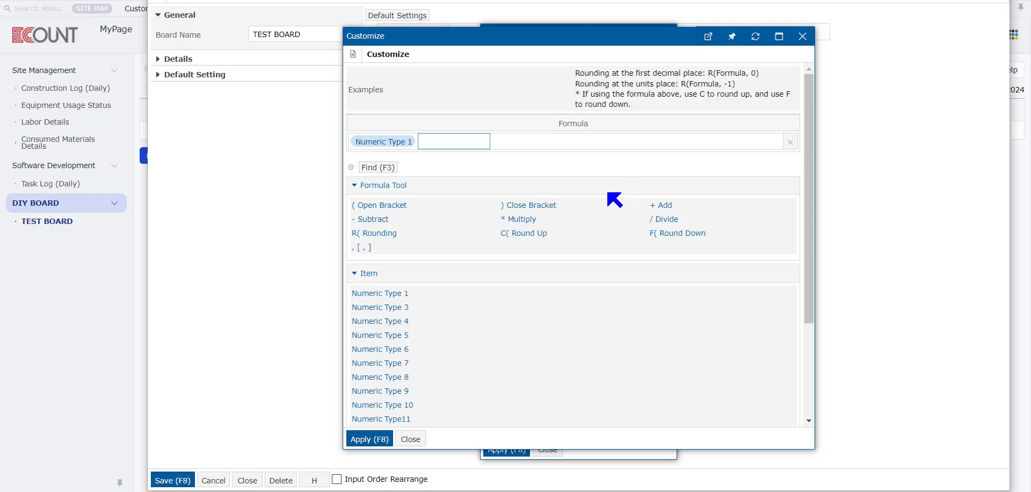
left_click(532, 224)
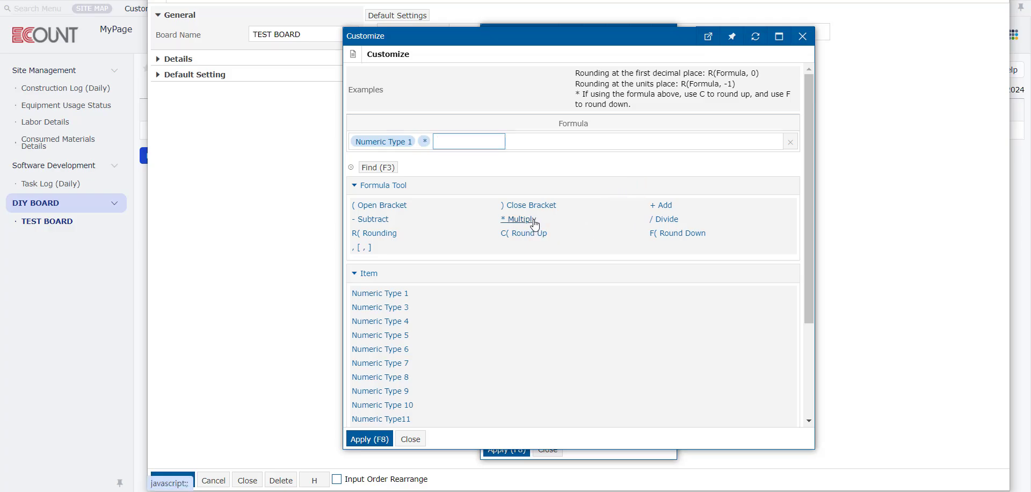
key("Return")
left_click(369, 438)
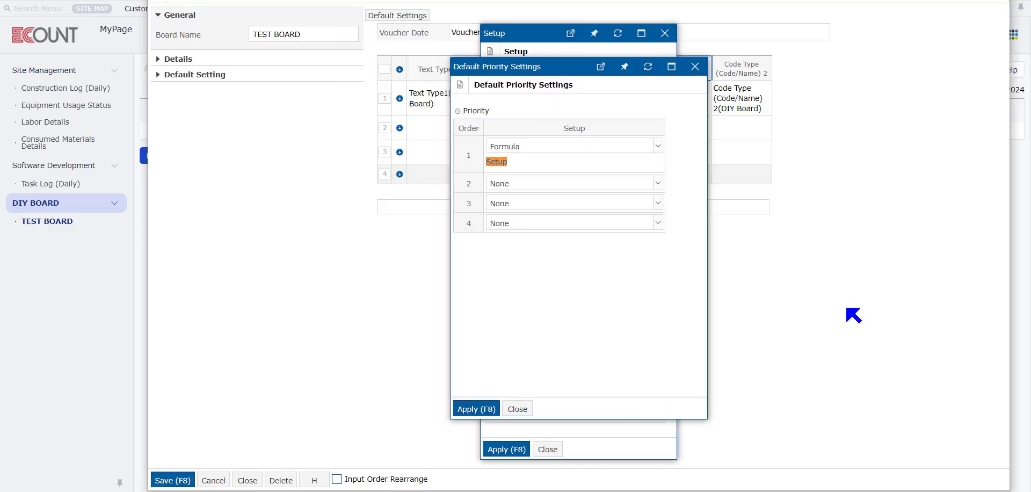
left_click(483, 411)
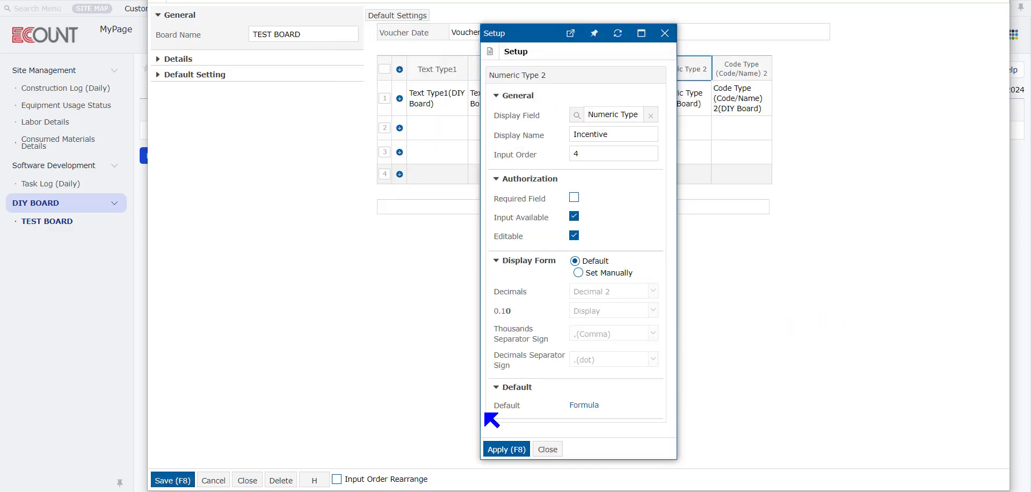
left_click(504, 450)
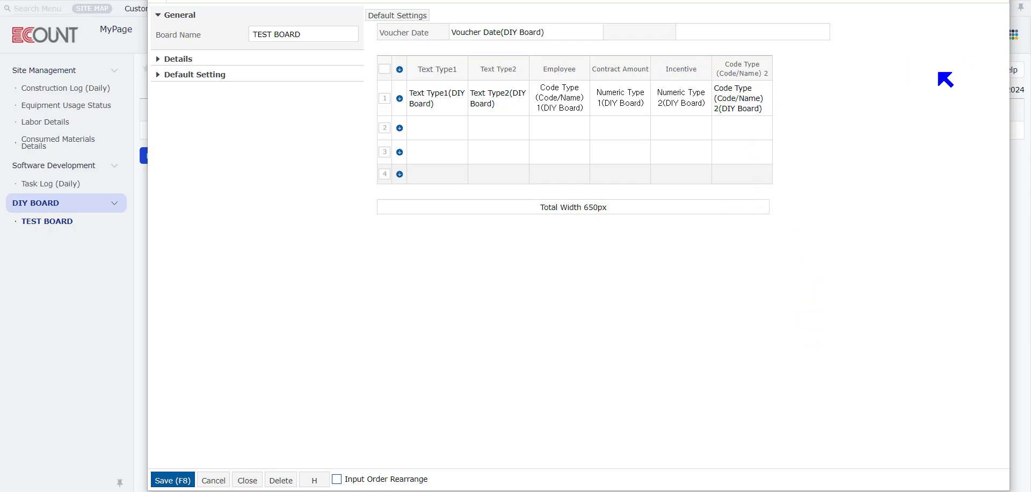
Set the display name of the Text Type1 field to Remarks and apply it
left_click(452, 70)
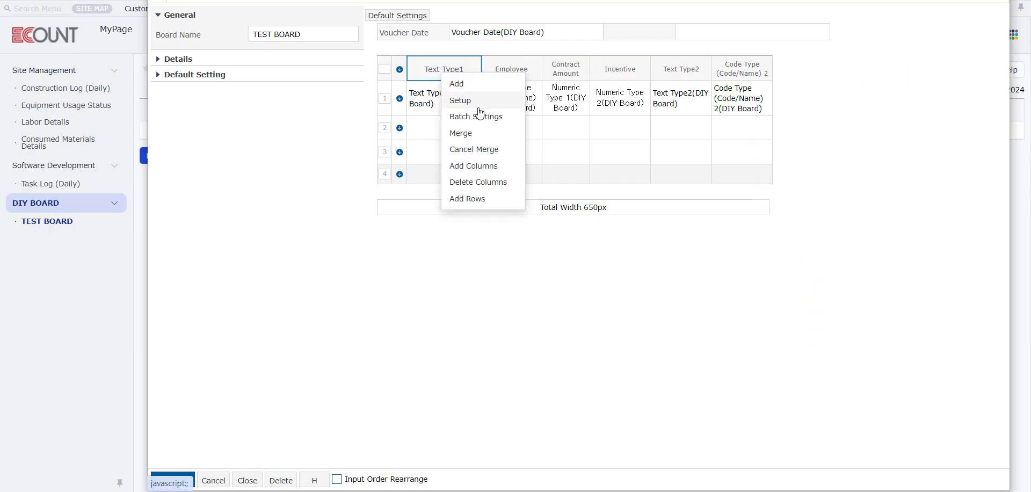
left_click(478, 105)
key("Tab")
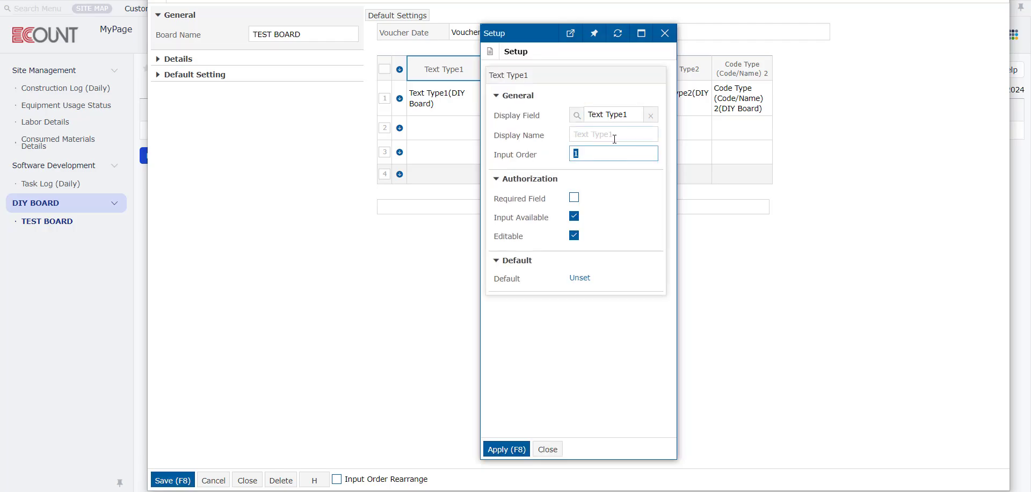
left_click(614, 138)
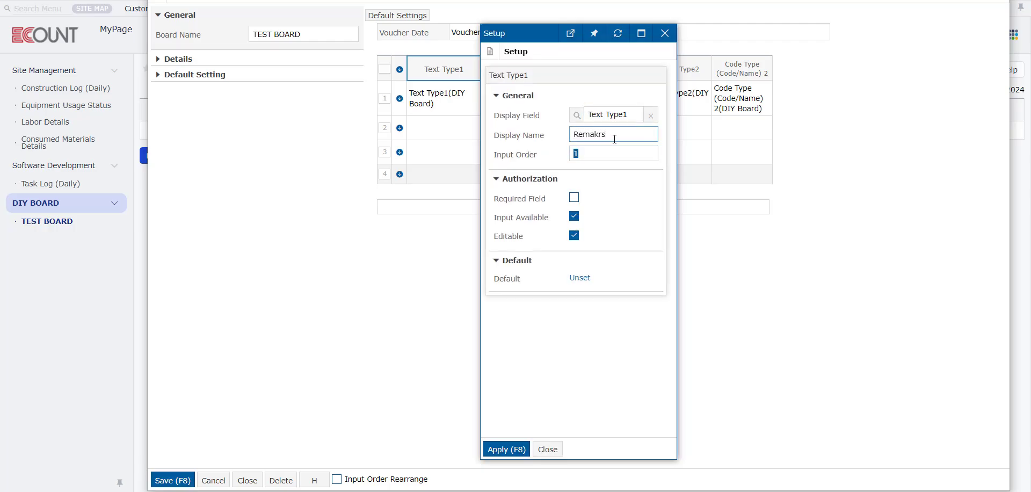
double_click(614, 138)
left_click(631, 132)
left_click(518, 447)
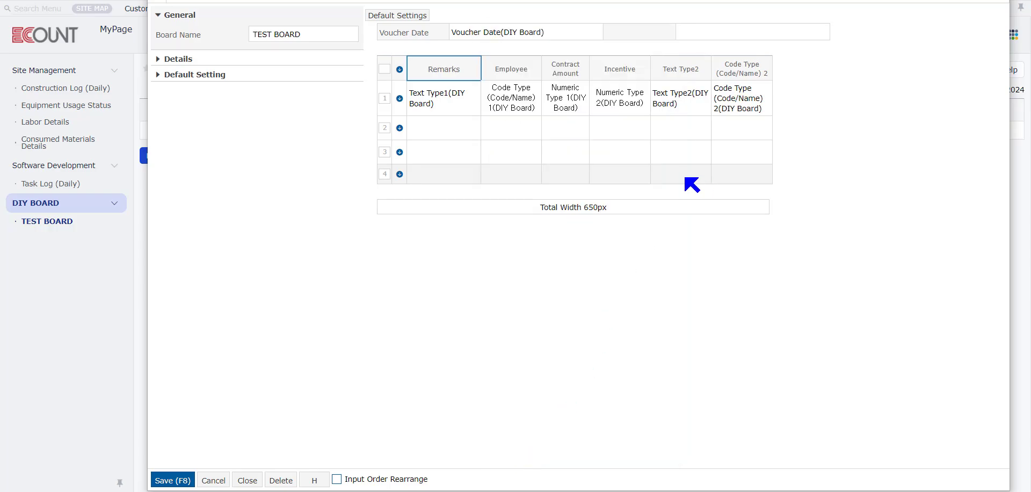
Set the code type of the Code Type (Code/Name) 2 field to Vendor and apply it
left_click(735, 71)
right_click(734, 70)
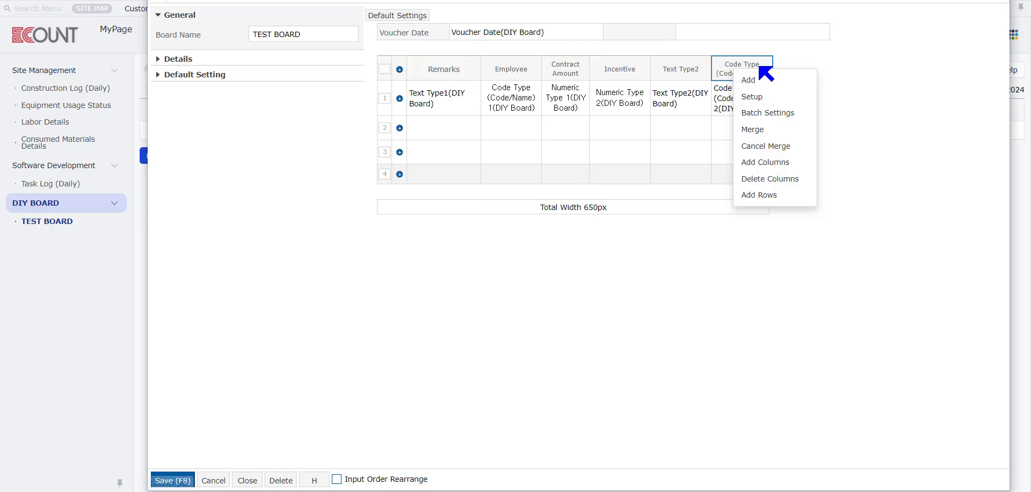
left_click(776, 102)
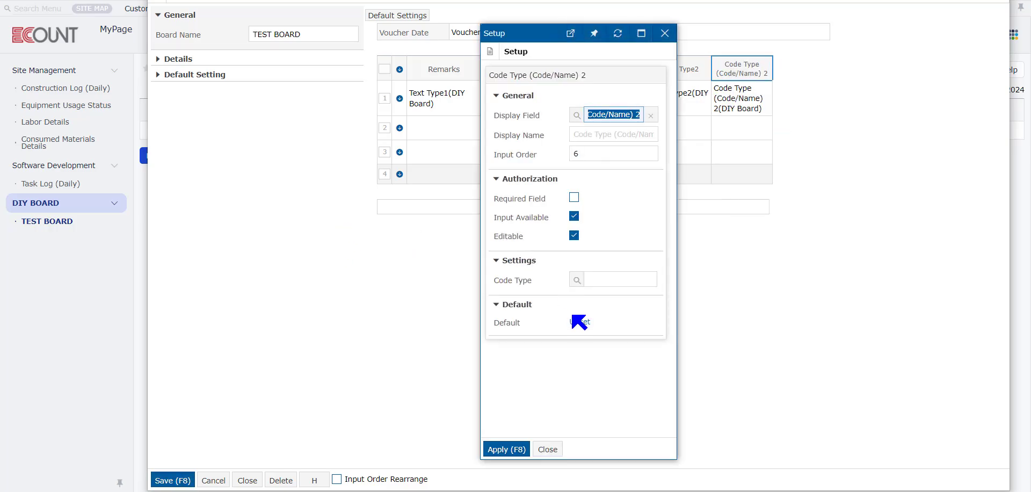
left_click(577, 280)
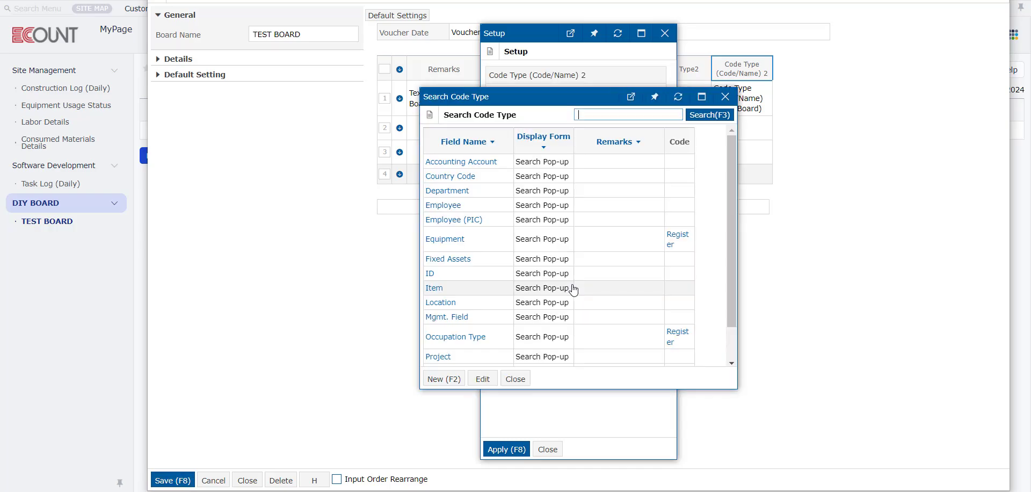
scroll(574, 290, "down", 1)
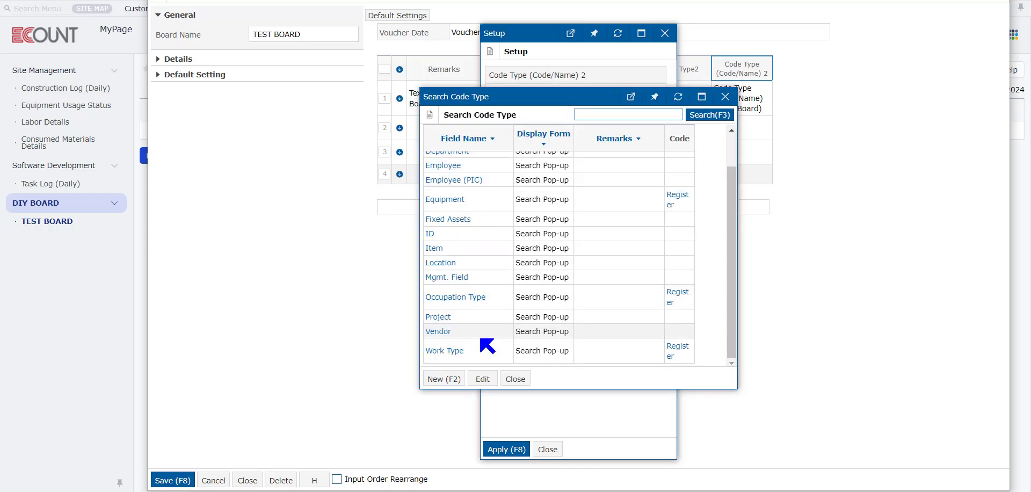
left_click(438, 332)
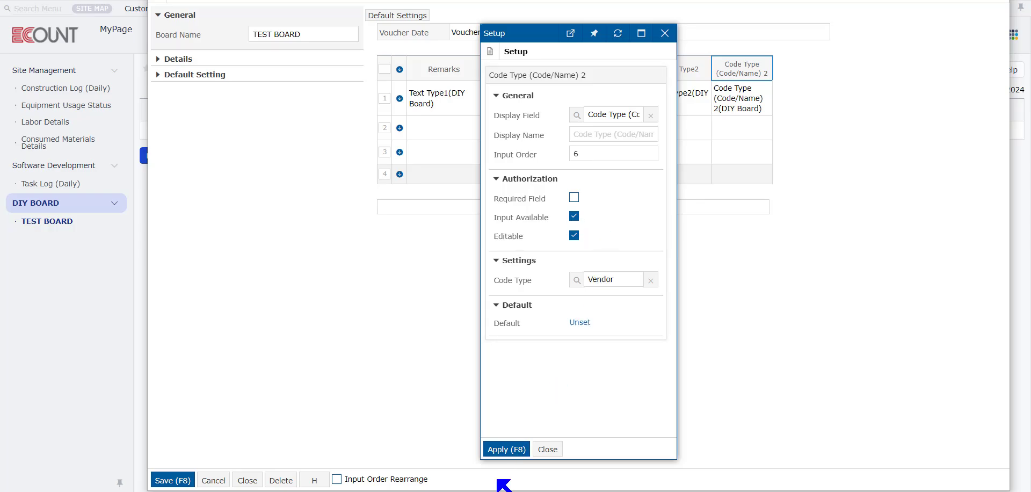
left_click(504, 449)
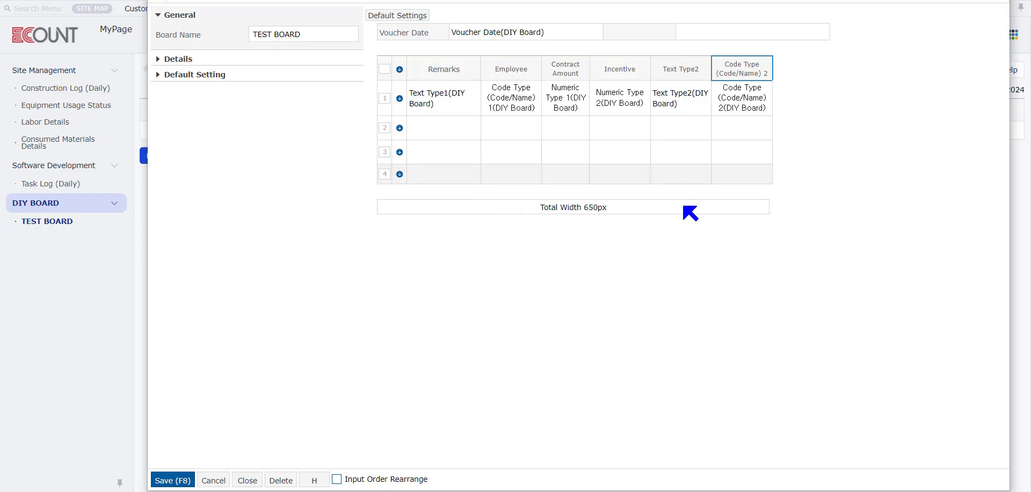
Open the setup of the Text Type2 field and set its display name to Vendor Info
left_click(681, 65)
left_click(719, 91)
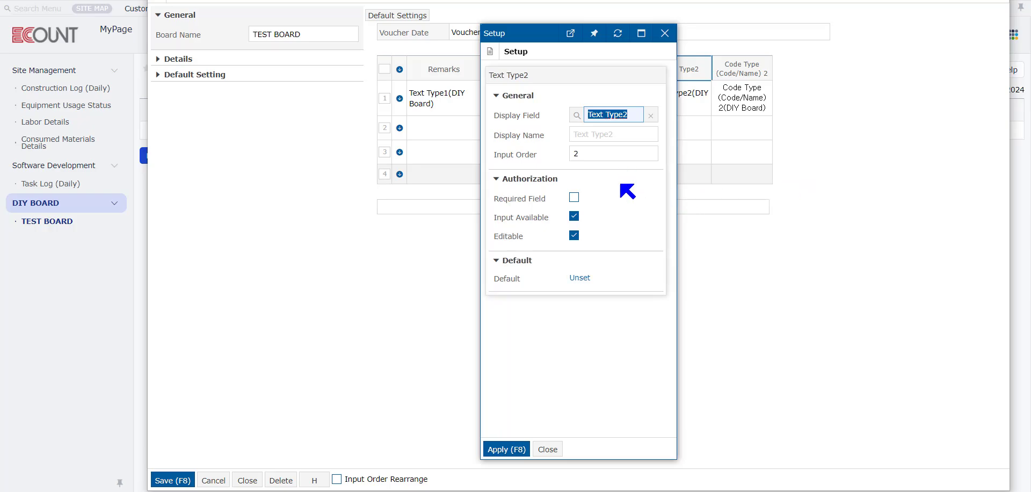
left_click(608, 141)
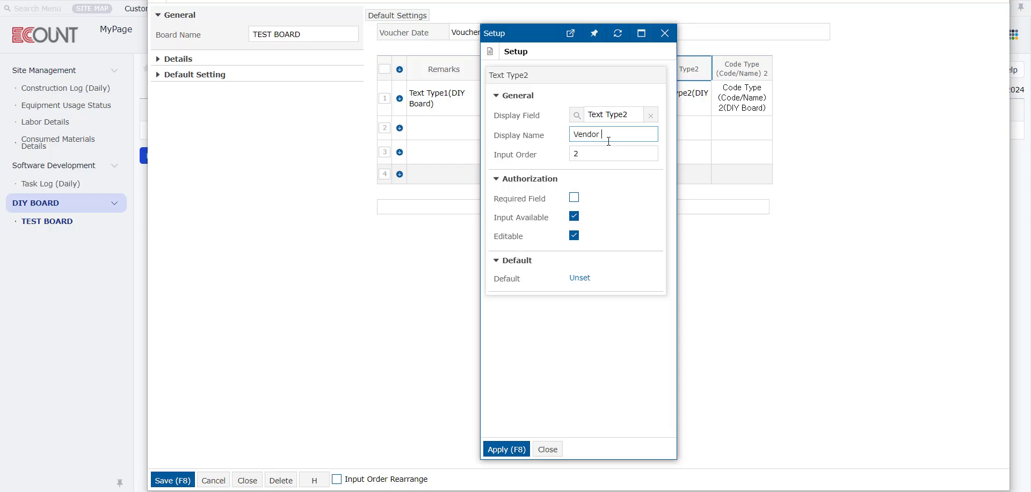
Set the first-priority default of Text Type2 to a text code type linked field, linked to Code Type (Code/Name) 2
left_click(578, 279)
left_click(553, 178)
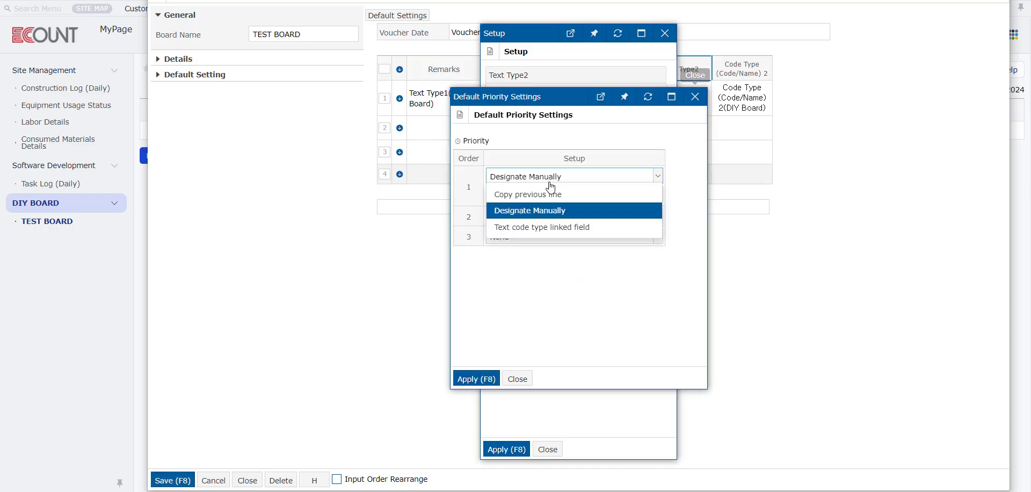
left_click(585, 227)
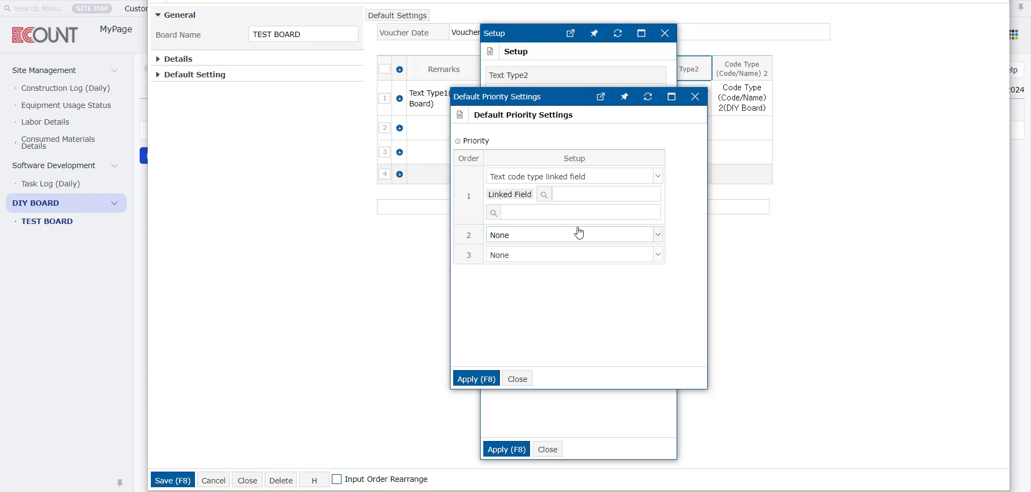
left_click(544, 194)
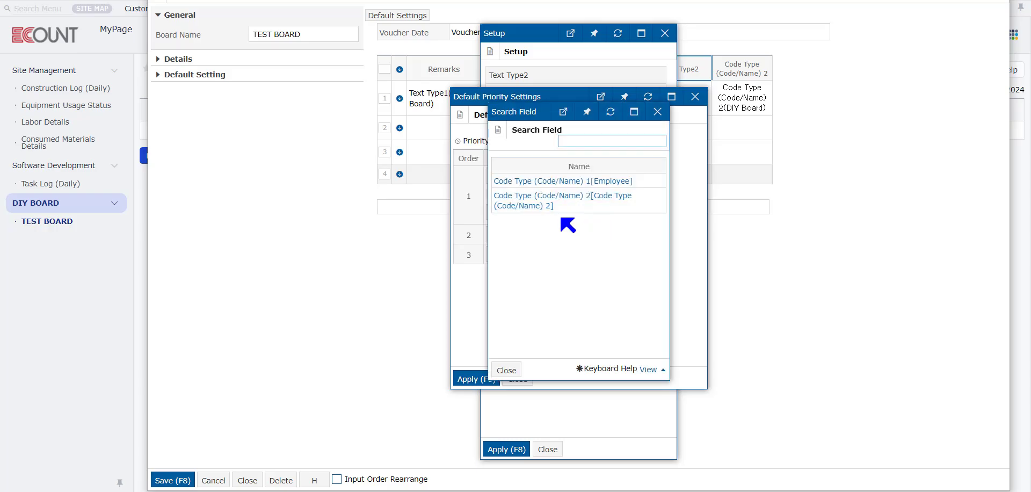
left_click(547, 202)
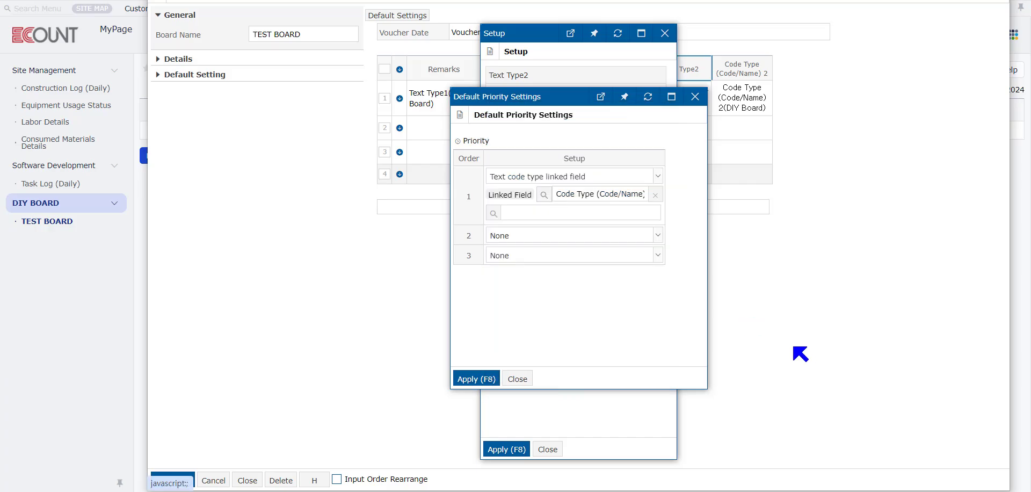
Choose Phone as the vendor detail pulled from the linked field, and apply the default and the field setup
left_click(505, 211)
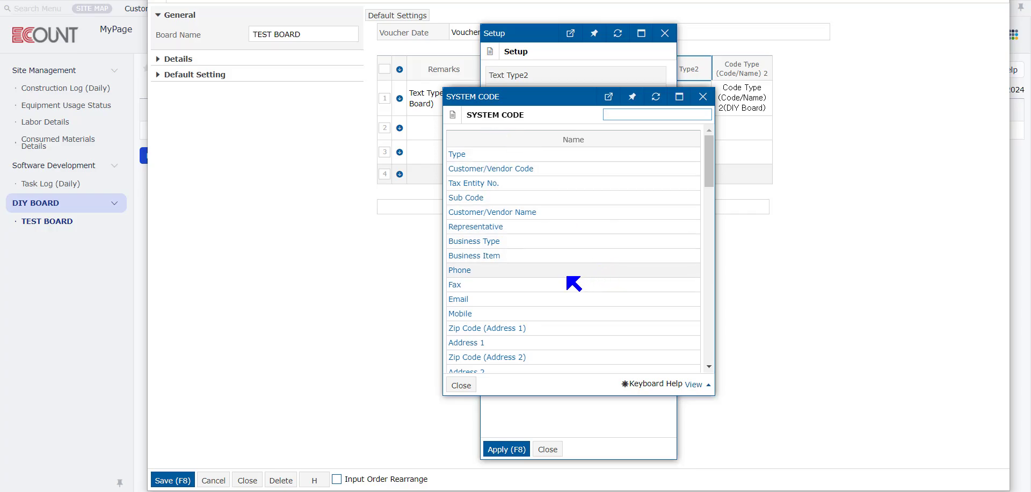
scroll(542, 297, "down", 1)
scroll(543, 297, "up", 2)
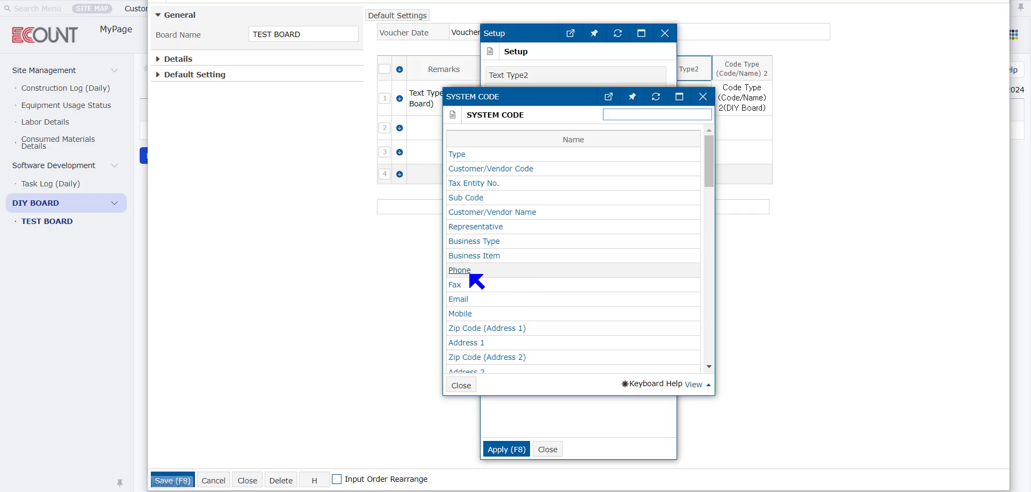
left_click(466, 278)
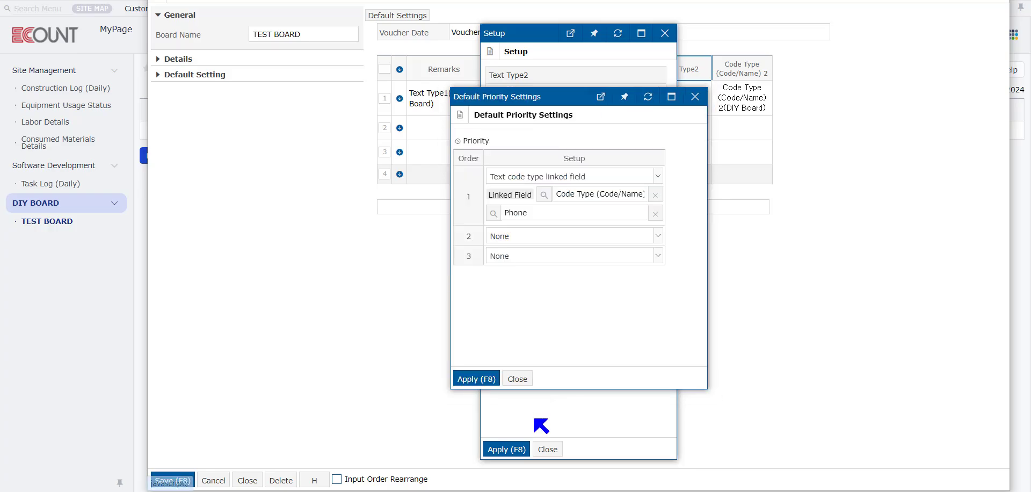
left_click(478, 373)
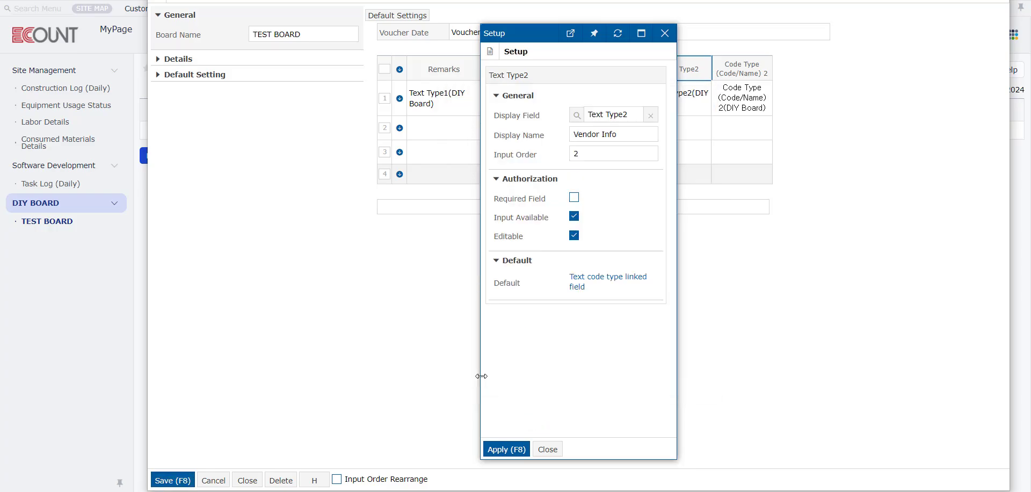
left_click(502, 448)
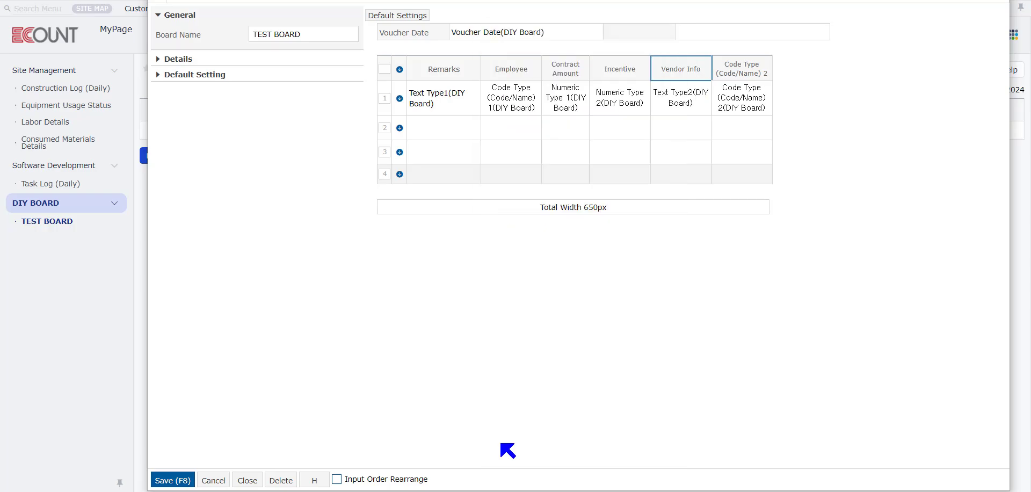
Move the Vendor Info column behind Code Type (Code/Name) 2, and set that code field's display name to Vendor
right_click(680, 69)
left_click_drag(680, 68, 789, 67)
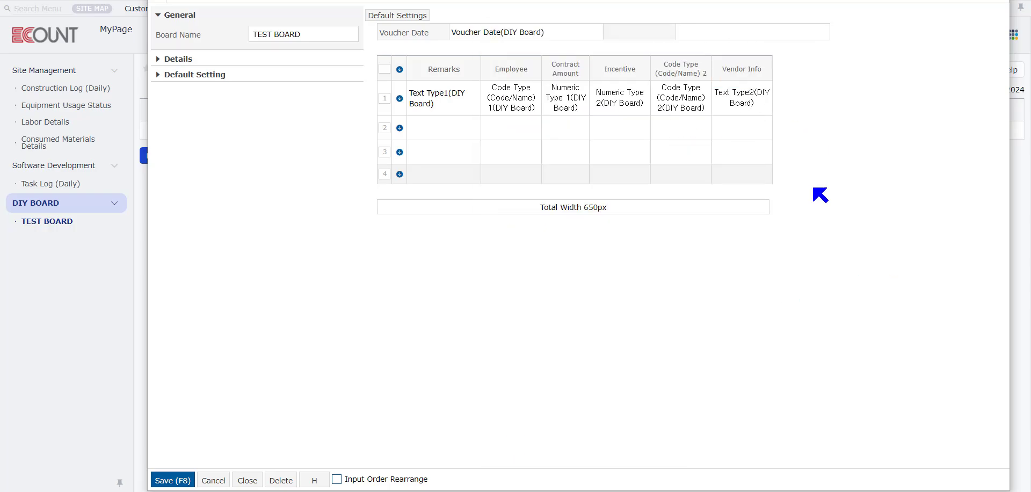
right_click(673, 70)
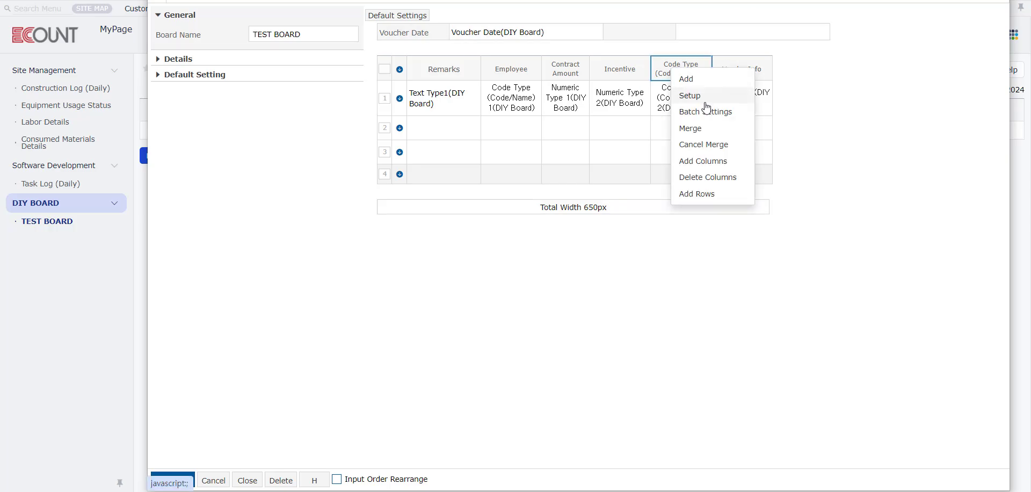
left_click(705, 98)
left_click(591, 135)
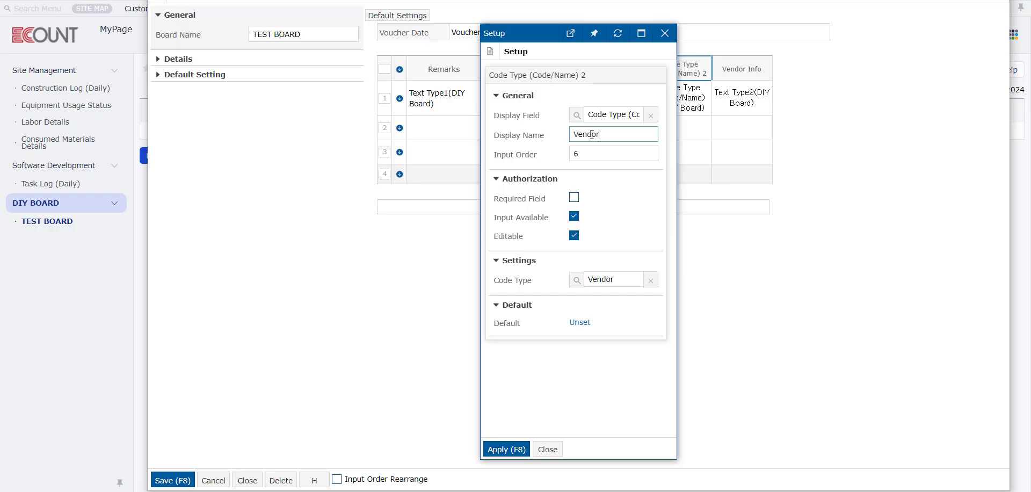
left_click(506, 448)
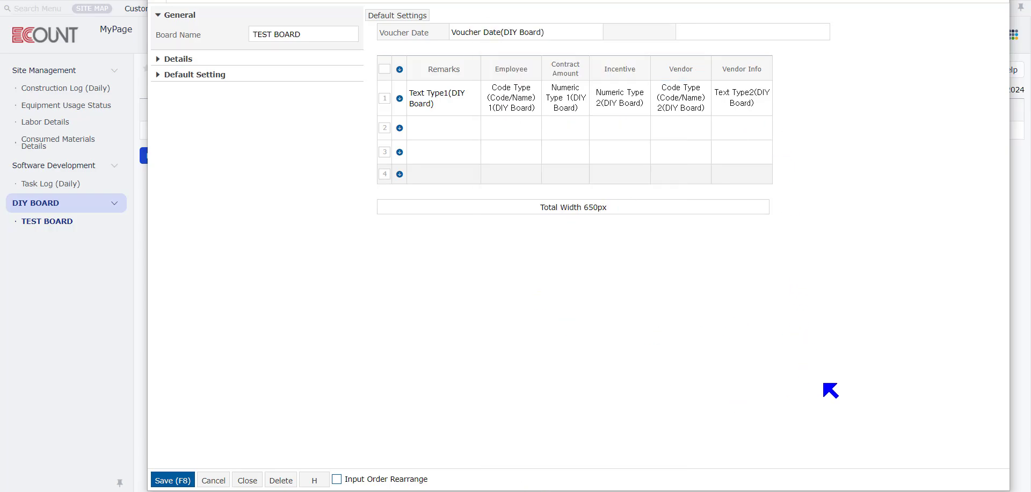
Add the Code Type (Code/Name) 3 field as a new column after Vendor Info
left_click(742, 71)
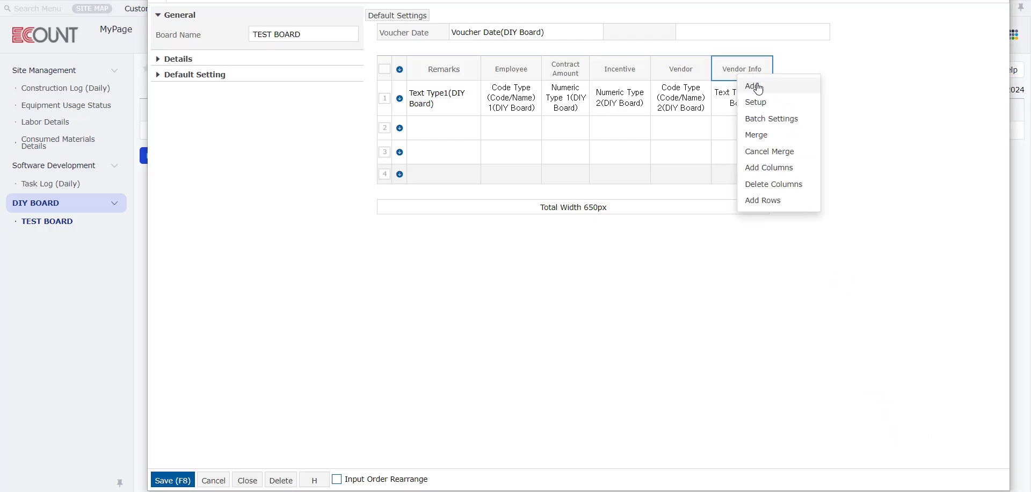
left_click(757, 165)
scroll(542, 241, "down", 6)
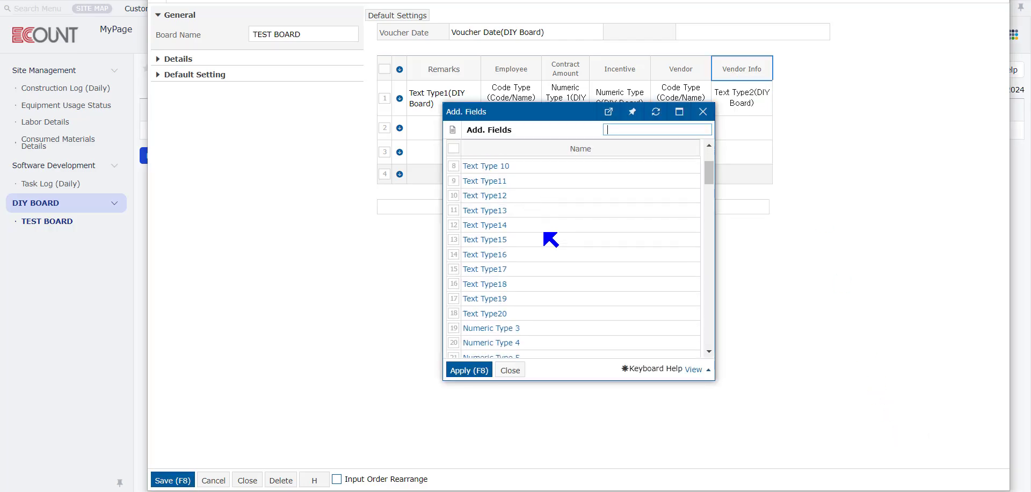
scroll(544, 233, "down", 5)
scroll(544, 235, "up", 2)
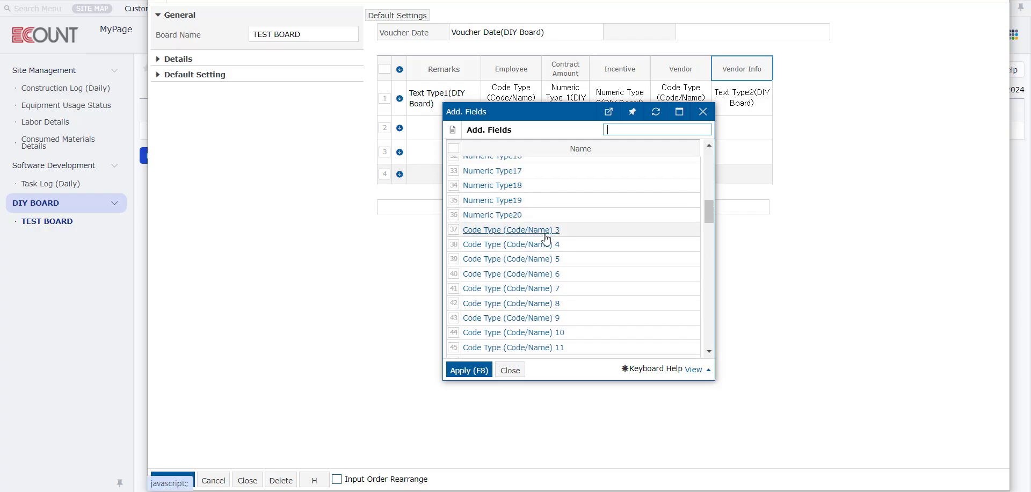
left_click(543, 235)
From the Code Type (Code/Name) 3 field's setup, create a code type named Contract Status with the Drop-Down display form
left_click(804, 73)
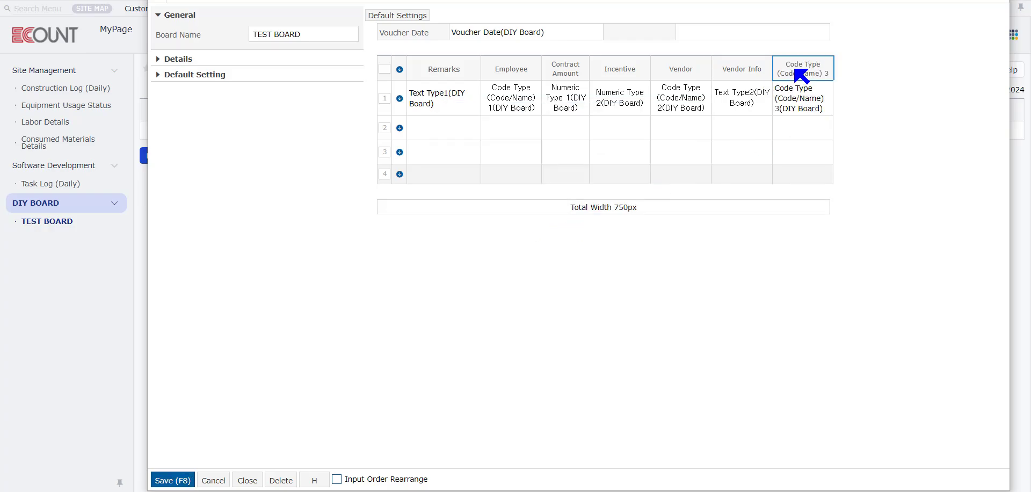
left_click(815, 96)
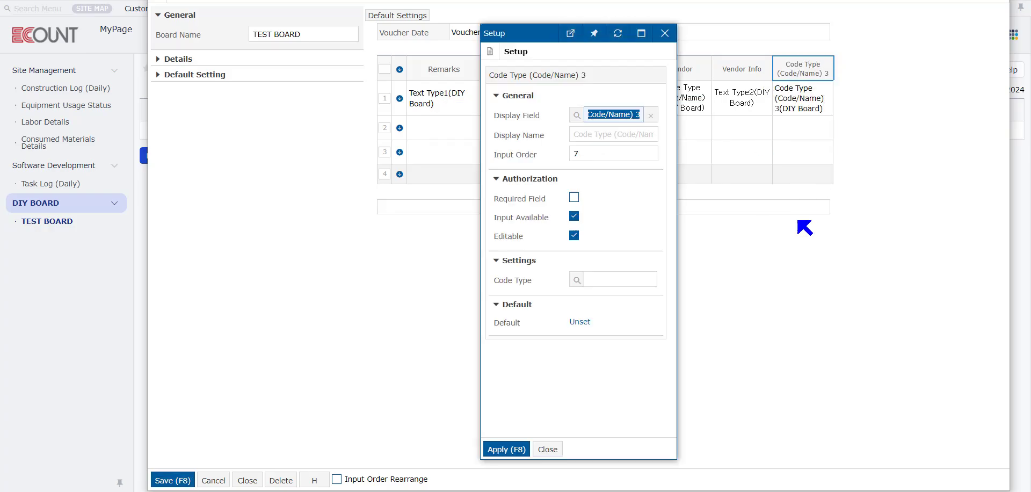
left_click(577, 283)
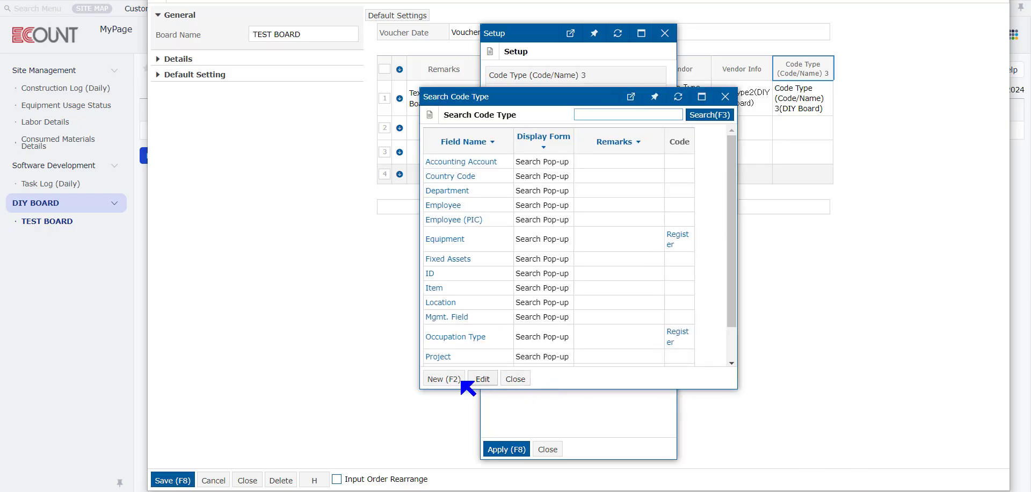
left_click(443, 379)
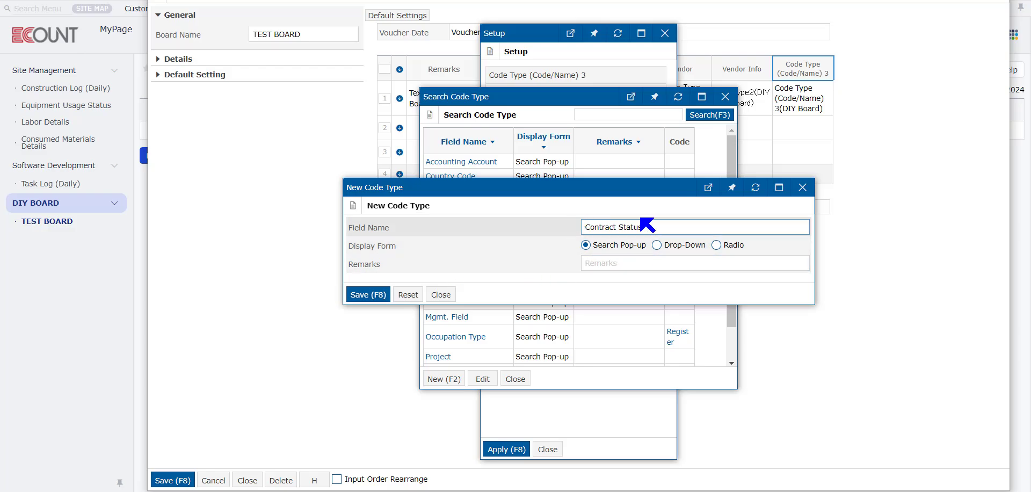
left_click(656, 244)
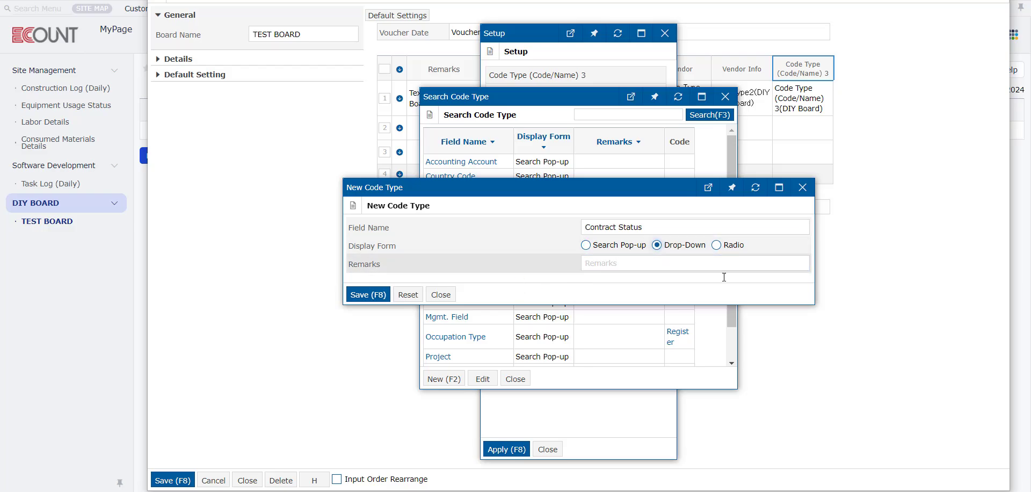
left_click(366, 296)
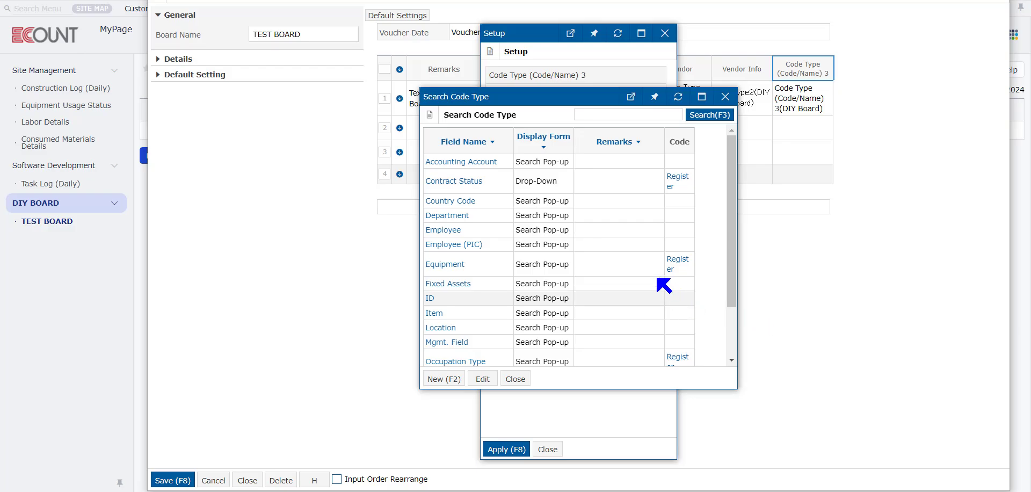
Register code 01 with the field name Completed in the Contract Status list
left_click(672, 182)
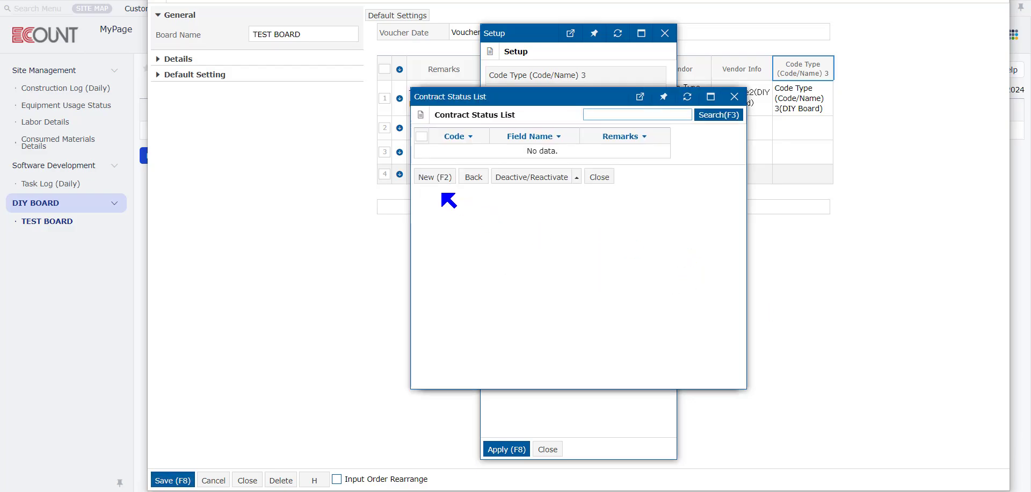
left_click(438, 183)
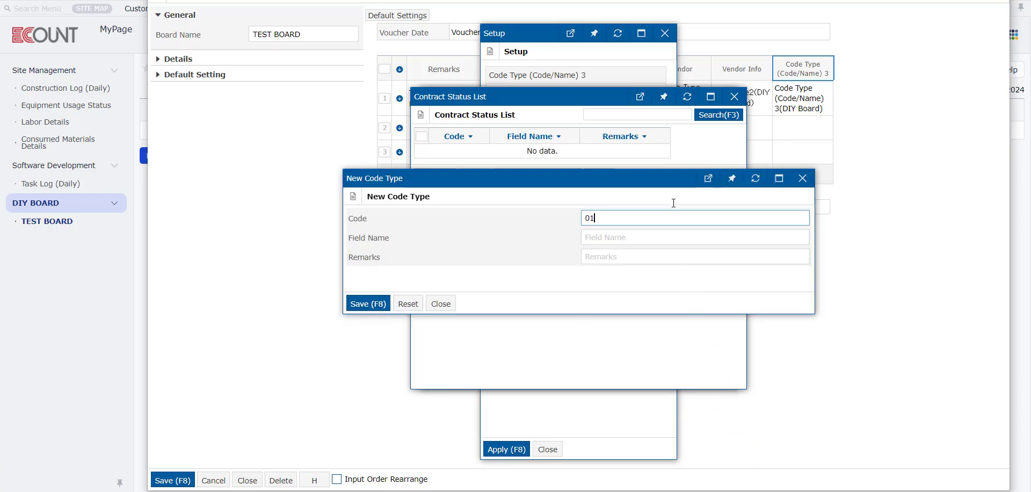
key("Tab")
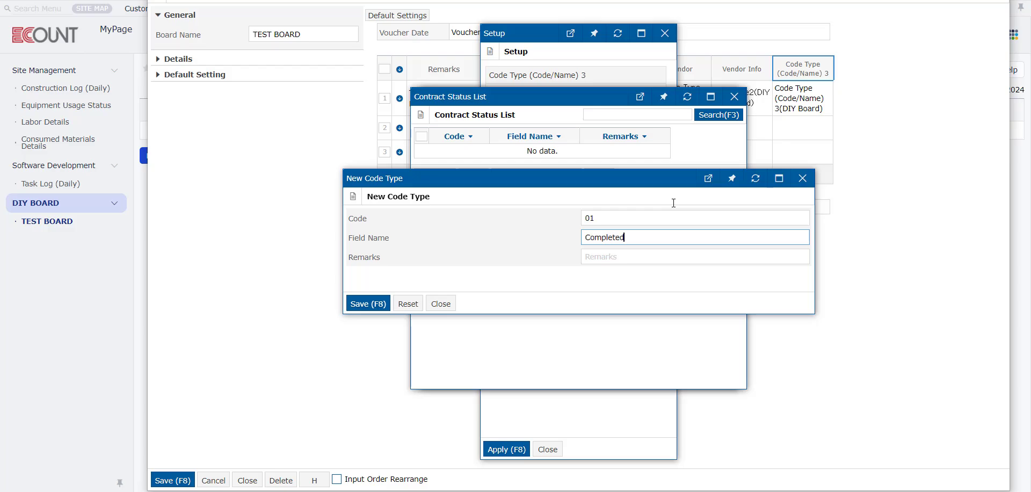
type("Completed")
left_click(368, 303)
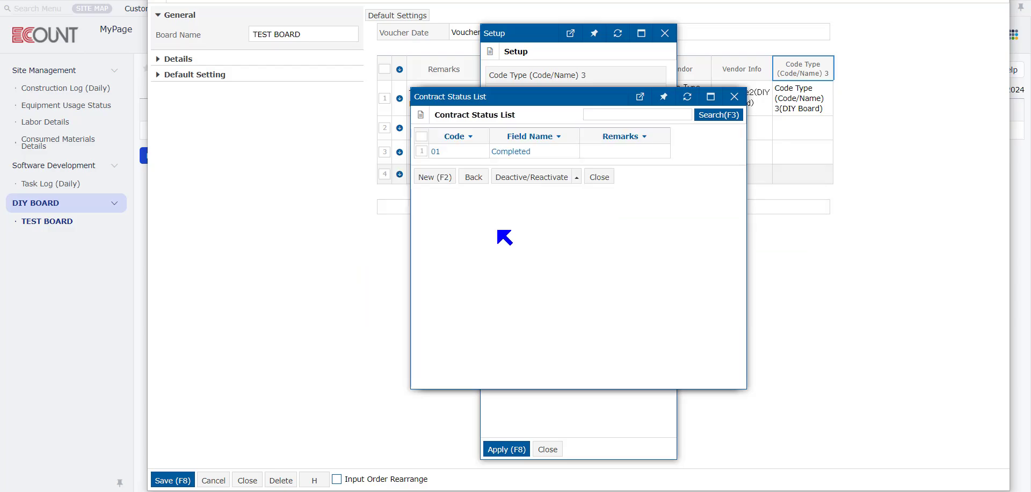
Register code 02 with the field name Failed in the Contract Status list
left_click(435, 177)
type("0")
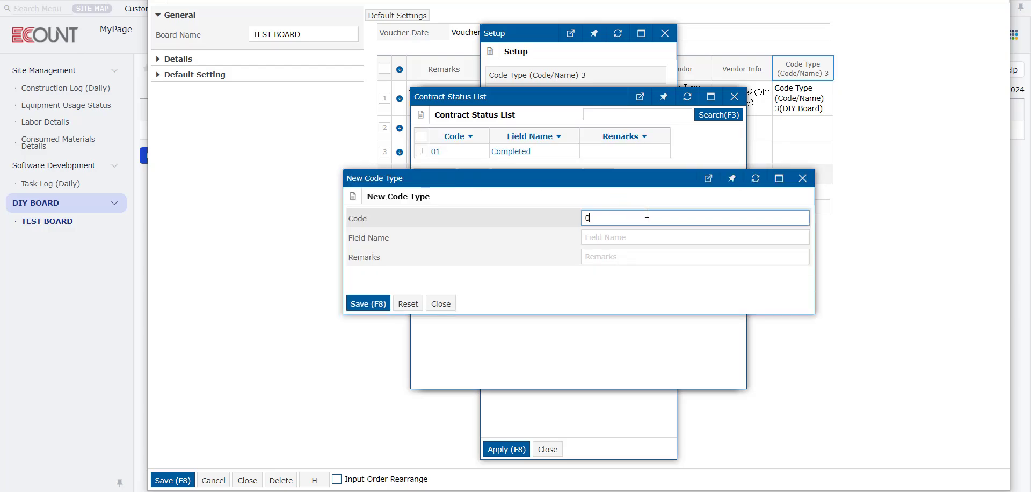
type("2")
key("Tab")
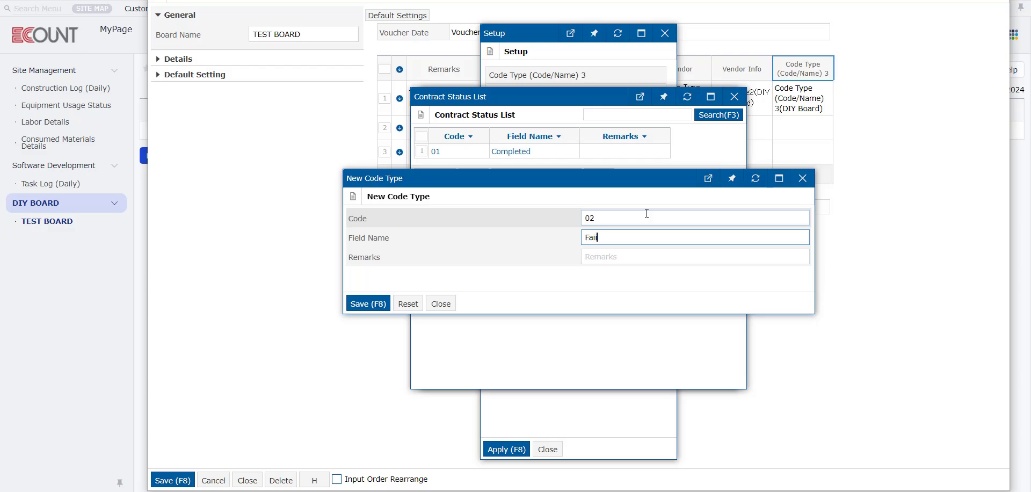
type("Failed")
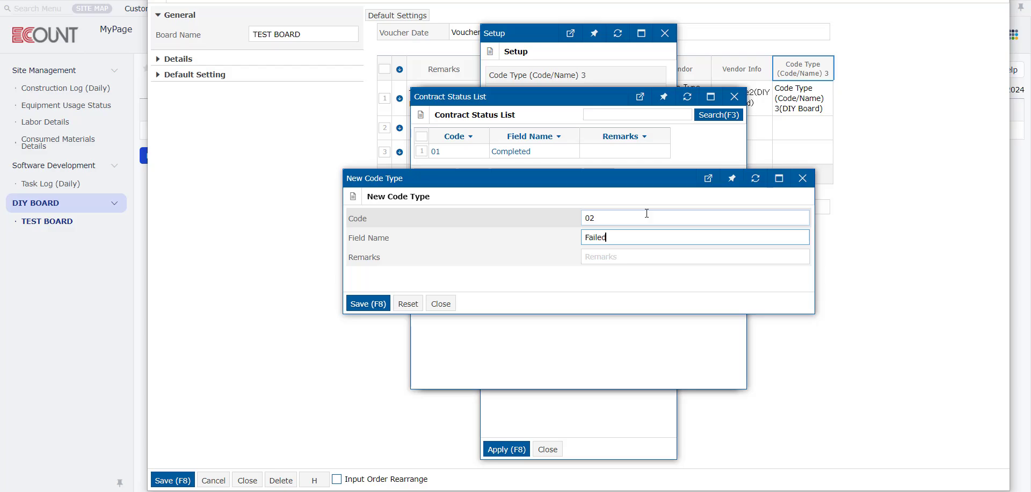
left_click(368, 304)
Register code 03 with the field name On Hold and close the Contract Status list
left_click(430, 260)
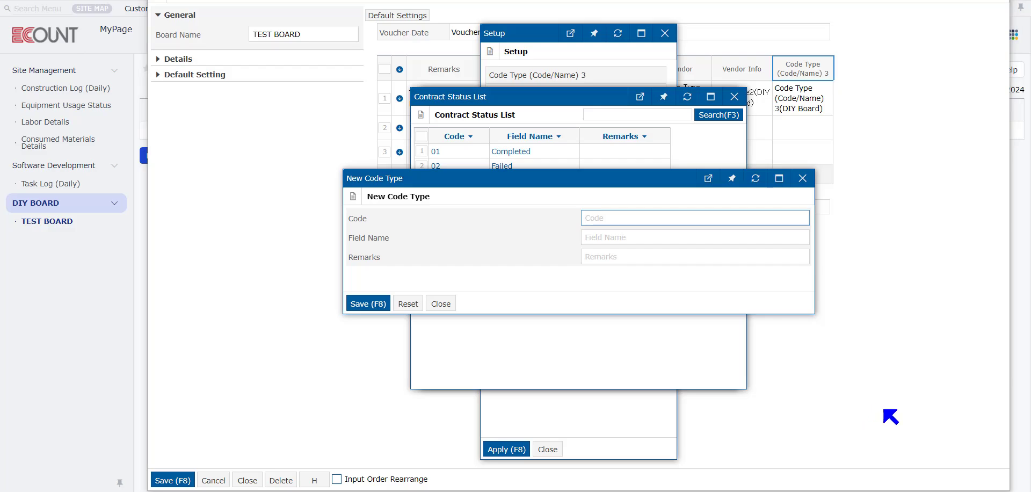
type("03")
key("Tab")
type("On Hold")
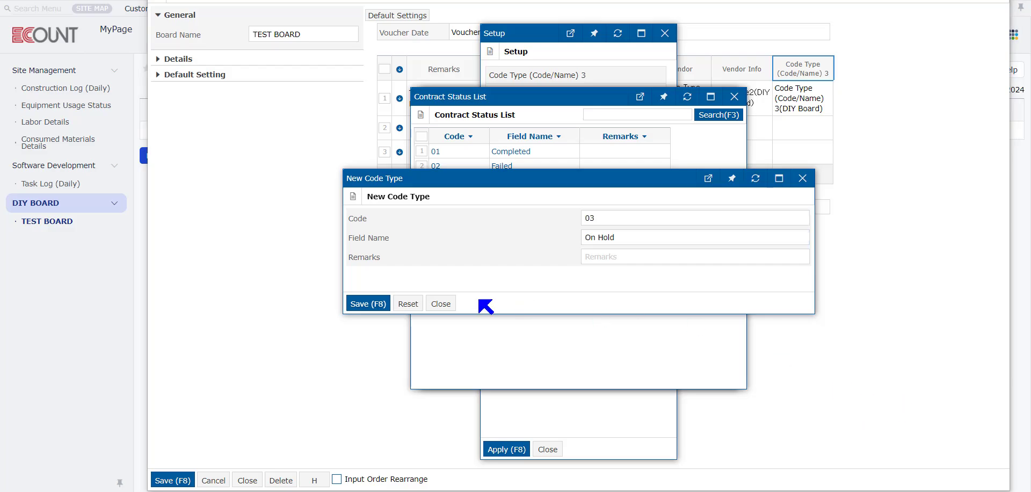
left_click(366, 304)
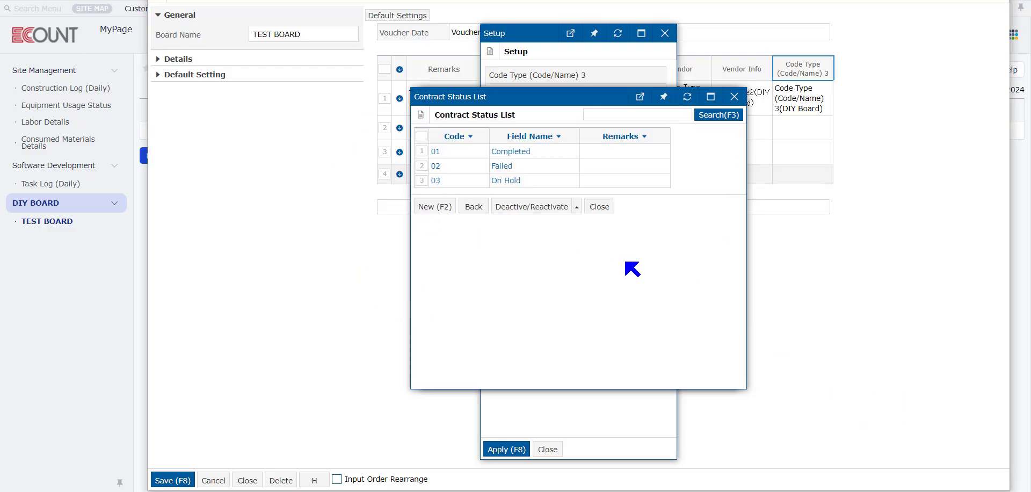
left_click(600, 207)
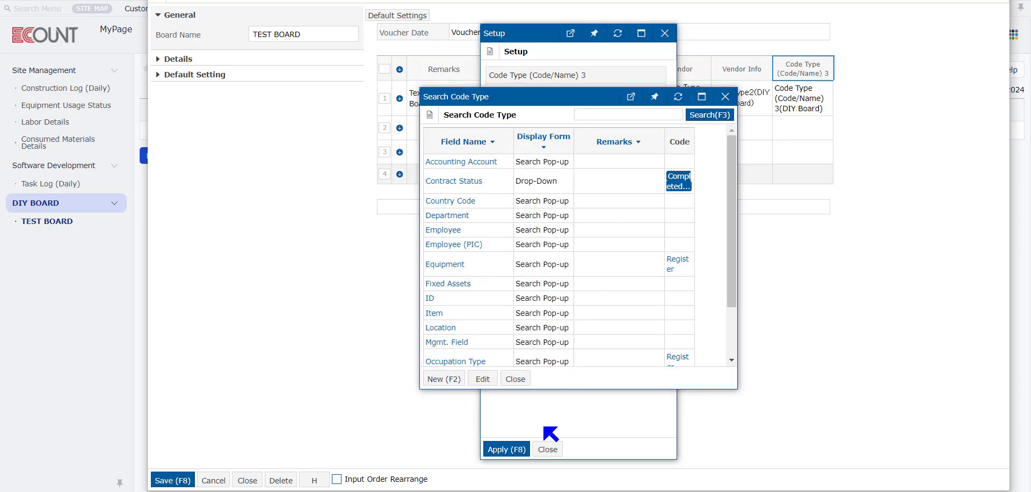
Assign the Contract Status code type to the Code Type (Code/Name) 3 field and set its display name to Contract Status
left_click(450, 183)
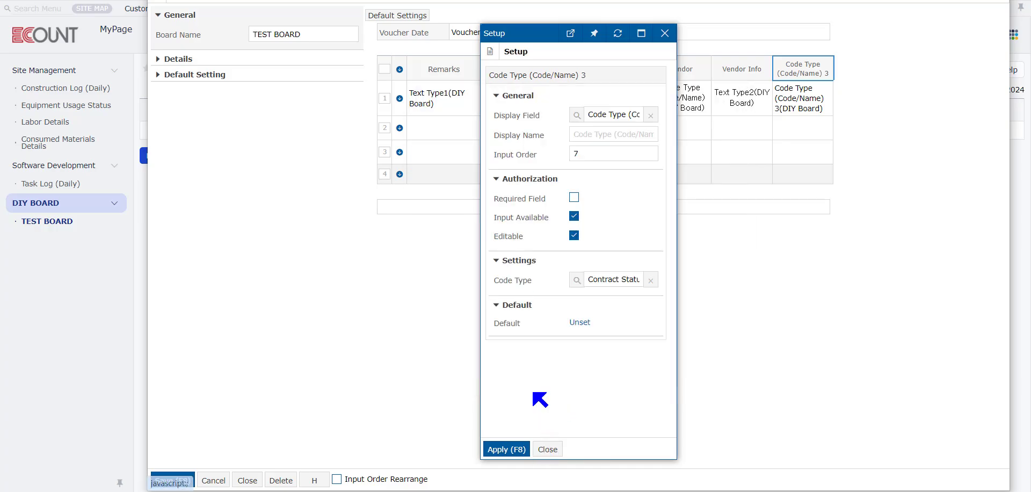
left_click(502, 450)
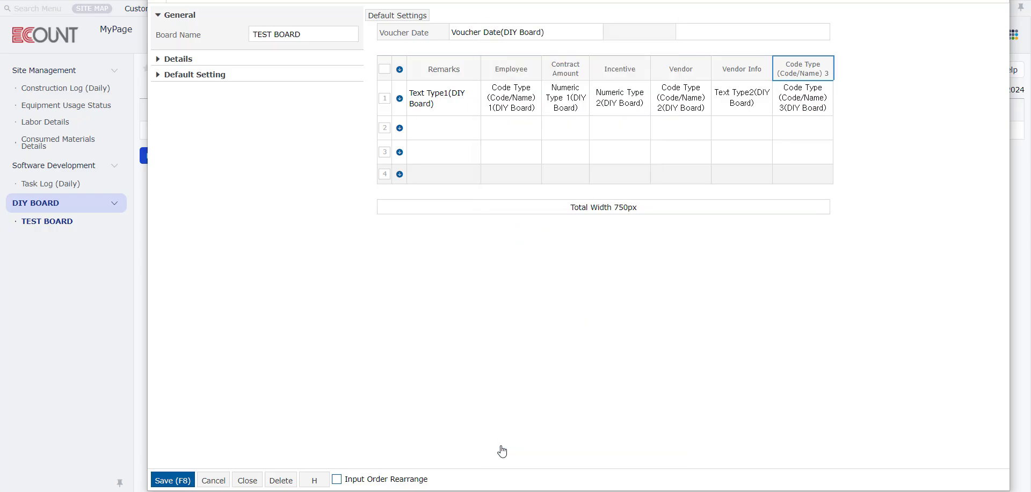
left_click(798, 75)
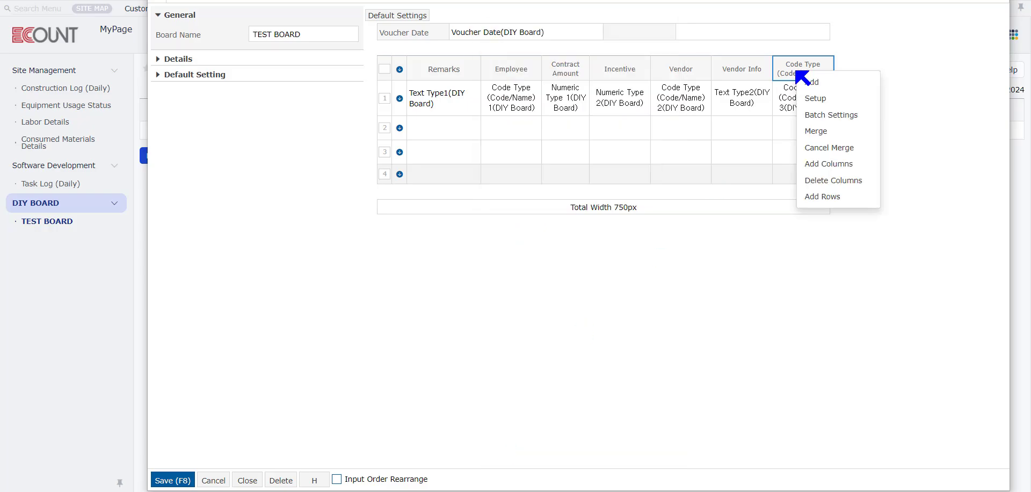
left_click(814, 98)
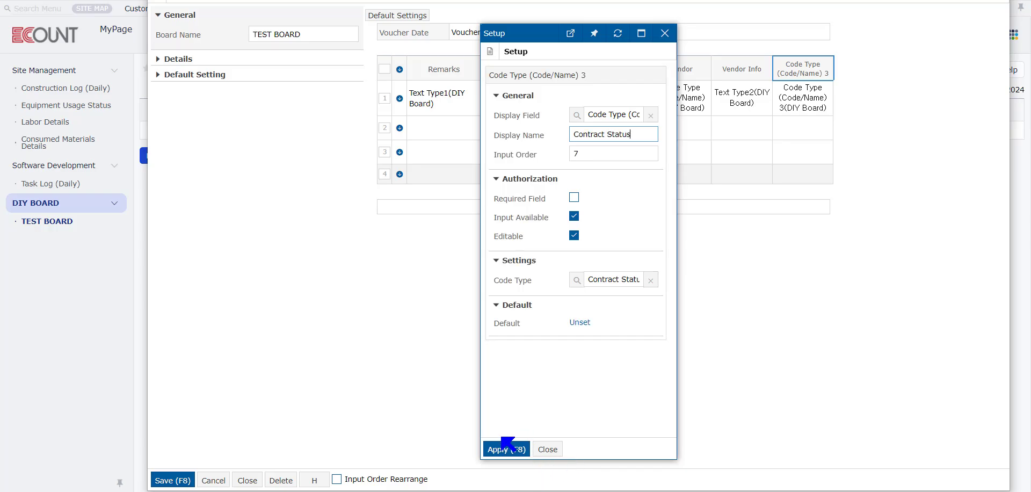
left_click(507, 449)
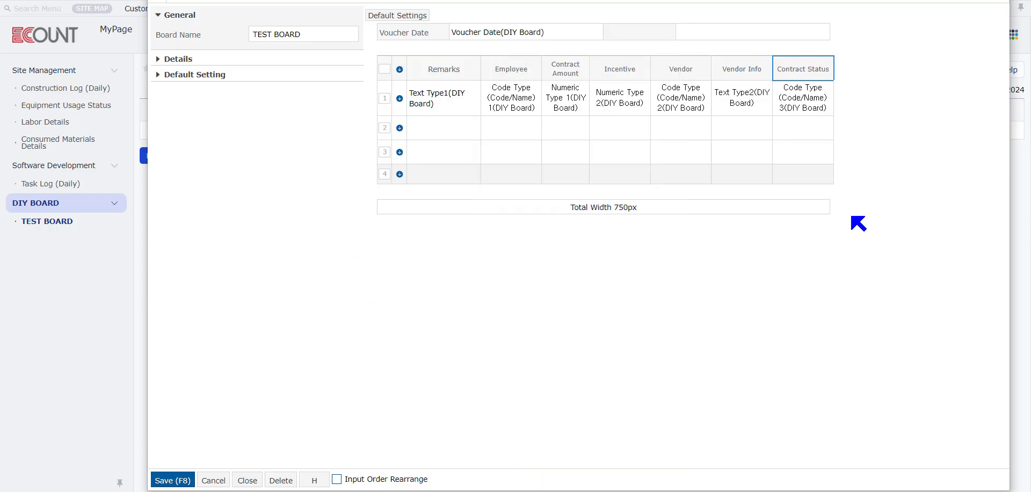
Add the Attachment field beside Voucher Date in the board's header and save the input screen settings
left_click(472, 32)
left_click(487, 36)
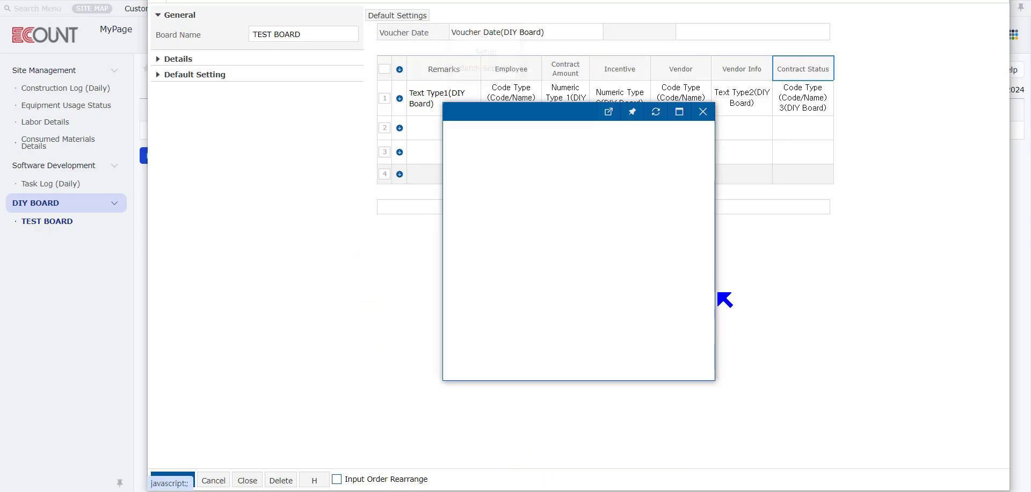
left_click(500, 171)
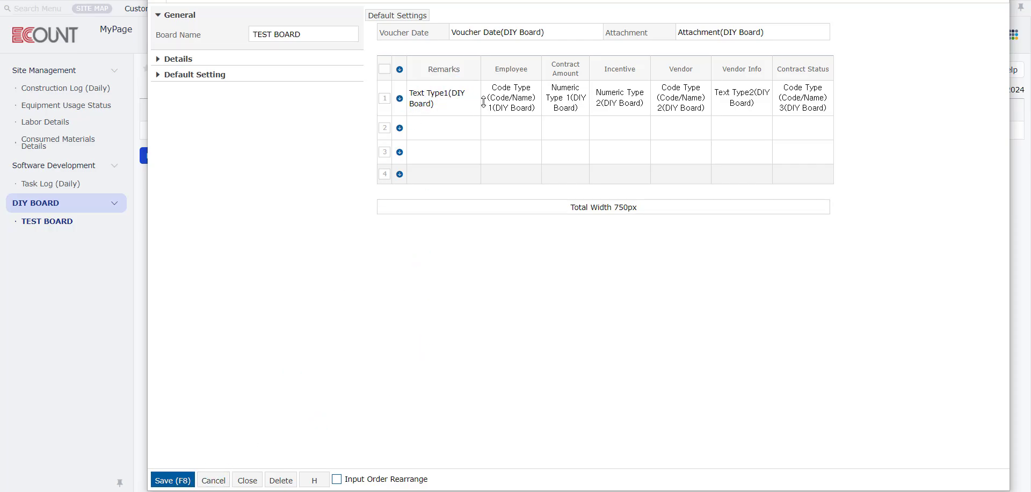
left_click(165, 480)
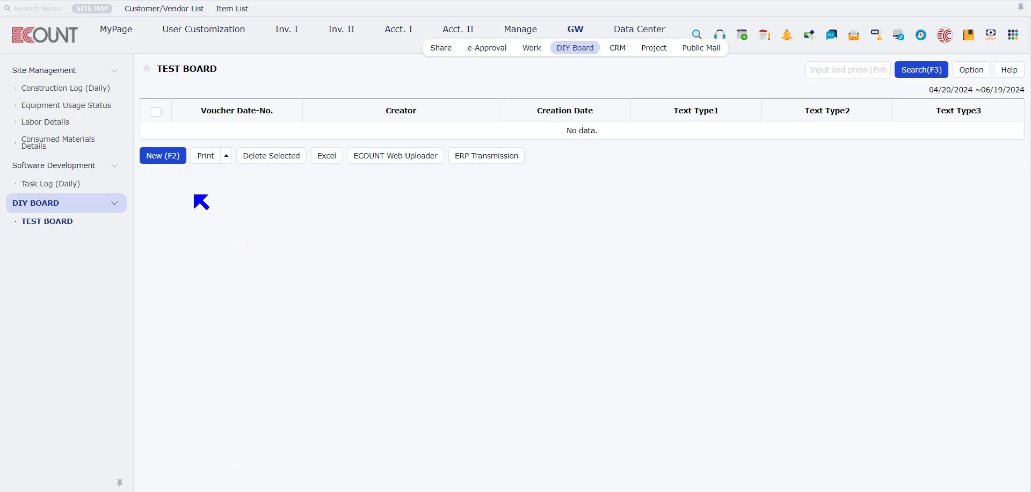
Start a new TEST BOARD entry with the first listed employee and a contract amount of 10,000 in row 1
left_click(164, 156)
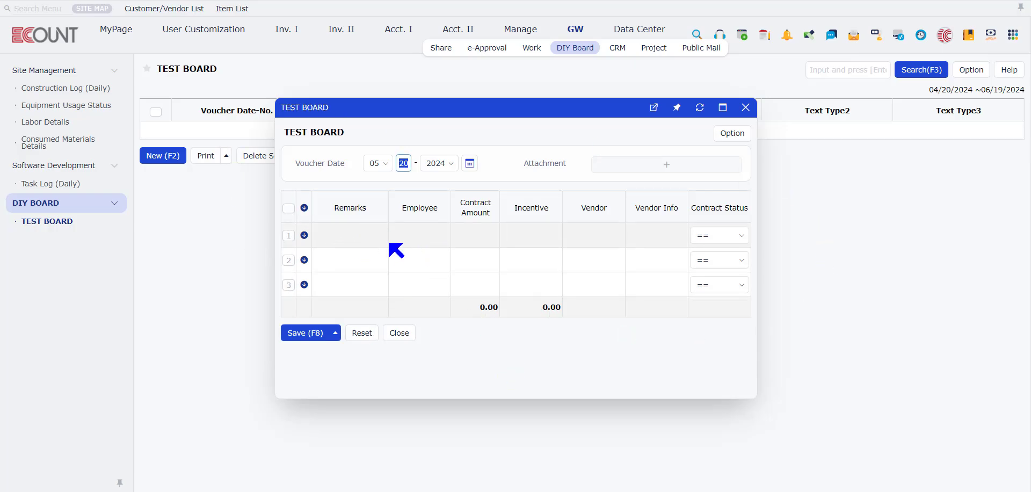
left_click(418, 238)
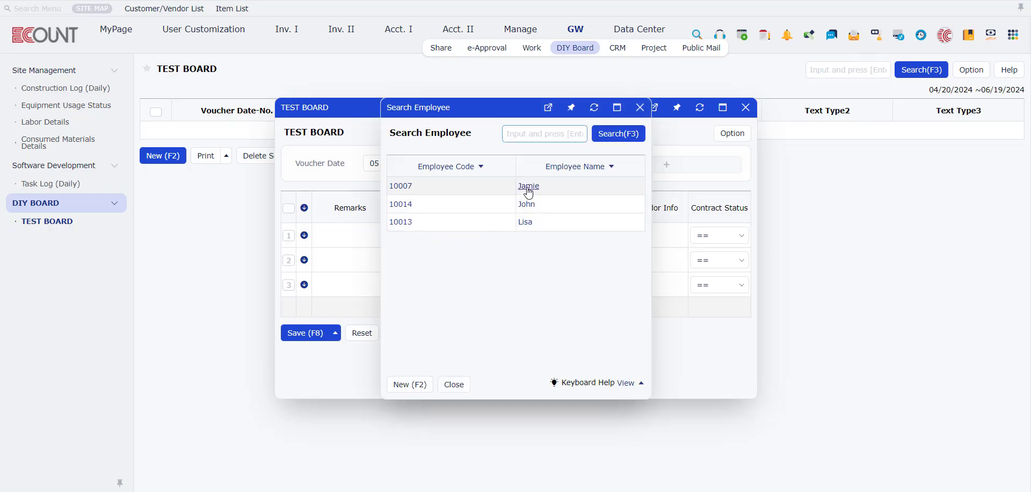
left_click(526, 187)
left_click(475, 237)
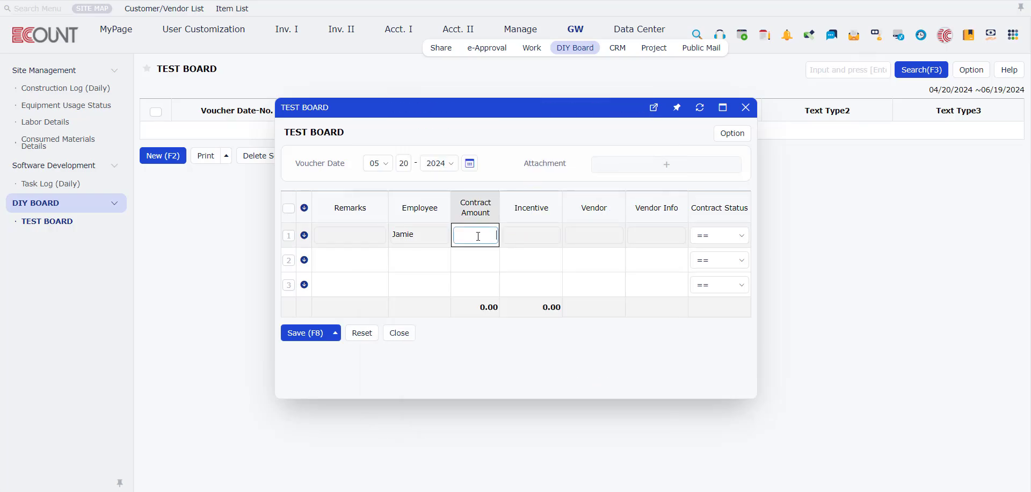
type("10,000")
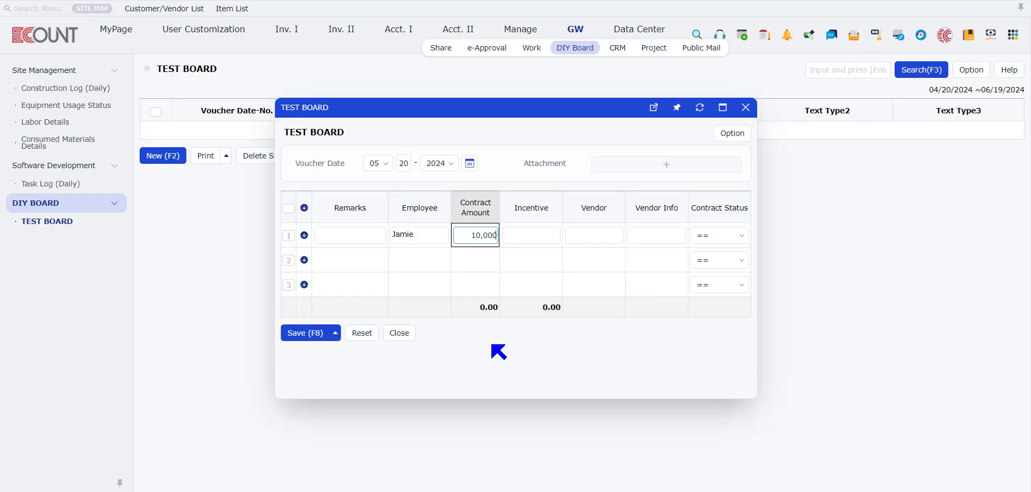
left_click(506, 381)
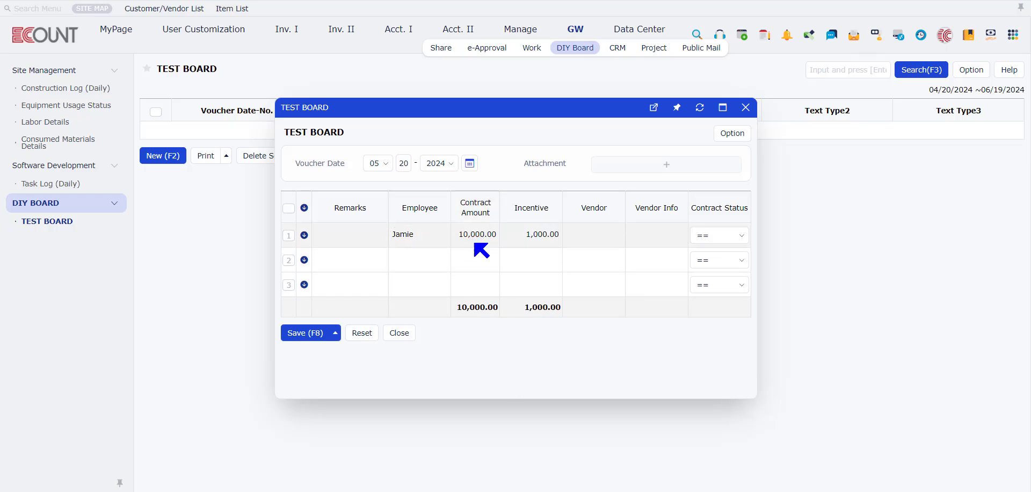
Set row 1's vendor to 1st Street and contract status to On Hold, and save the entry
left_click(590, 237)
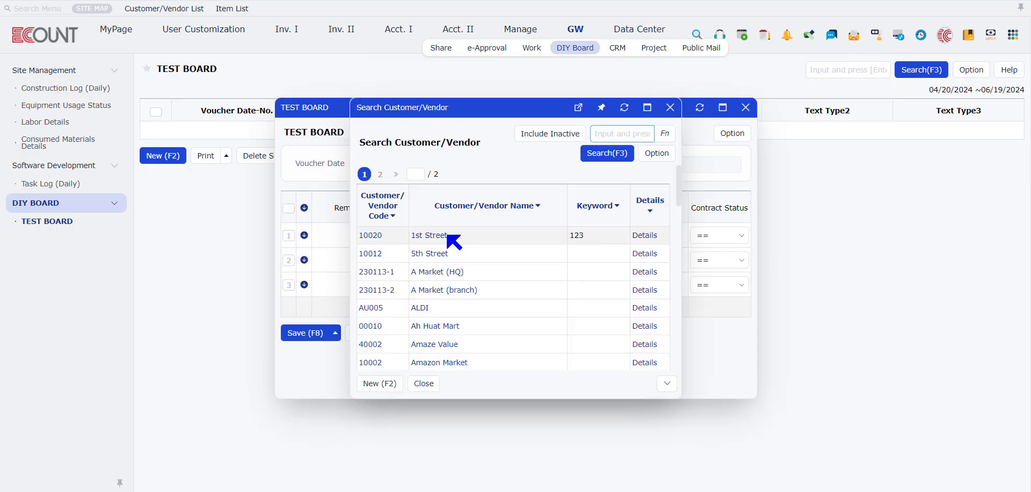
left_click(429, 235)
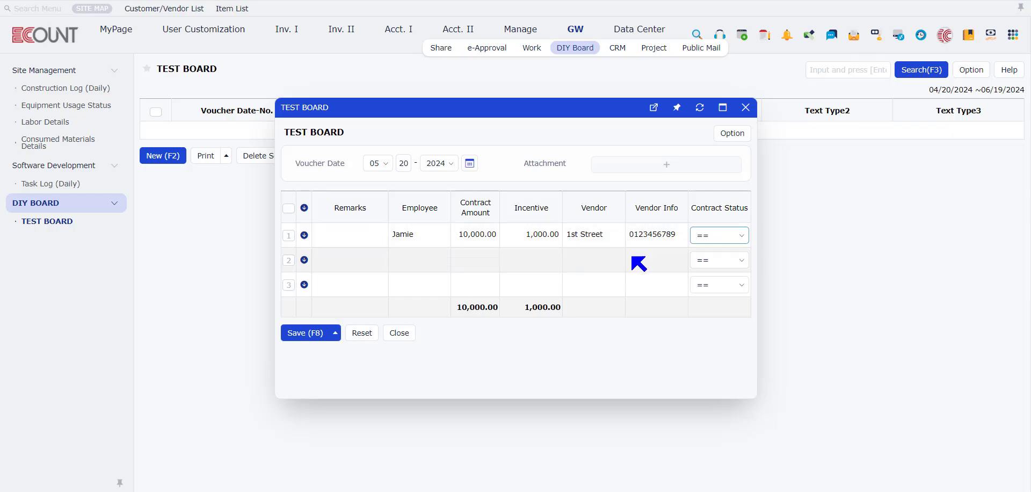
left_click(708, 240)
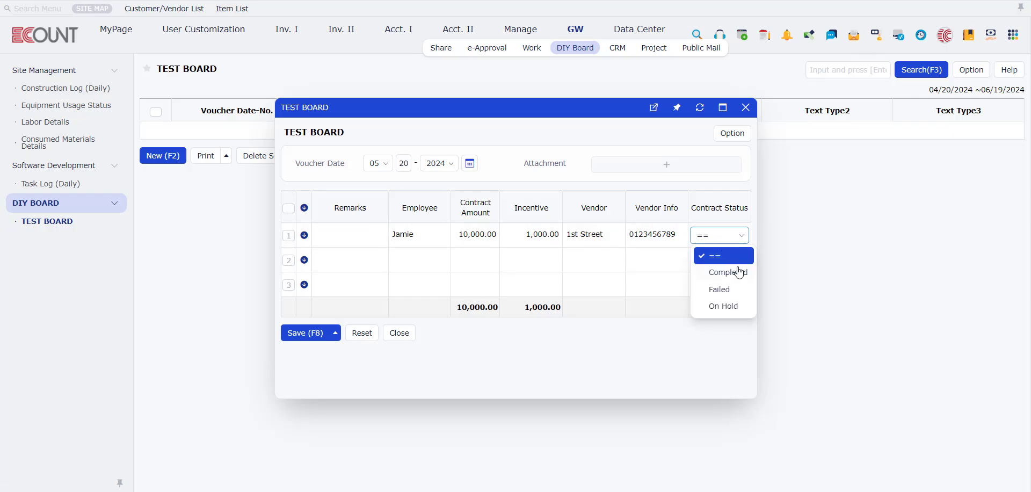
left_click(740, 310)
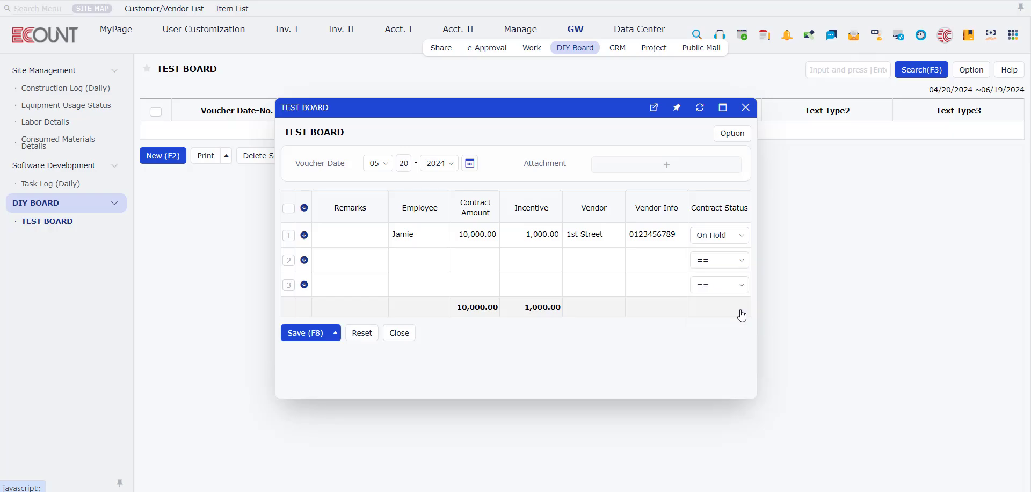
left_click(309, 340)
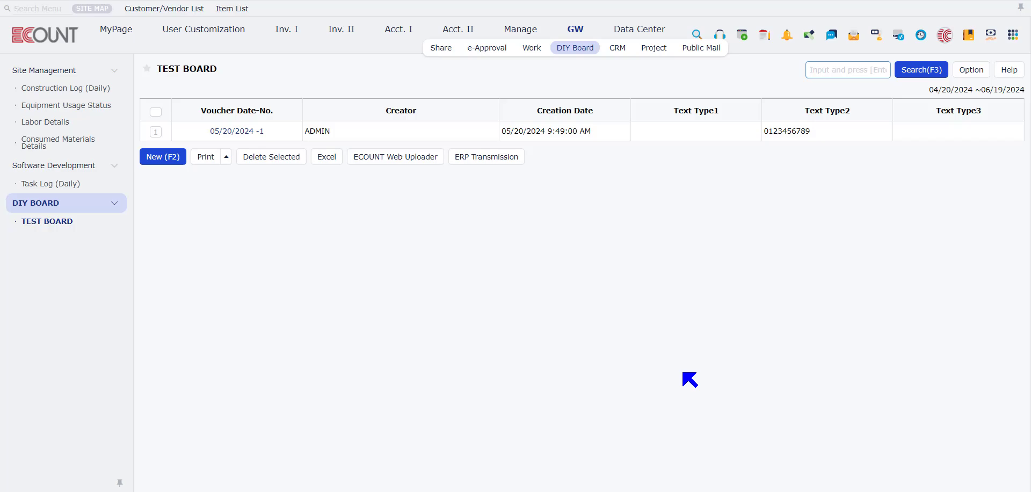
Open the saved 05/20/2024 -1 entry and bring up its input screen settings, dismissing the zoom notification
left_click(214, 131)
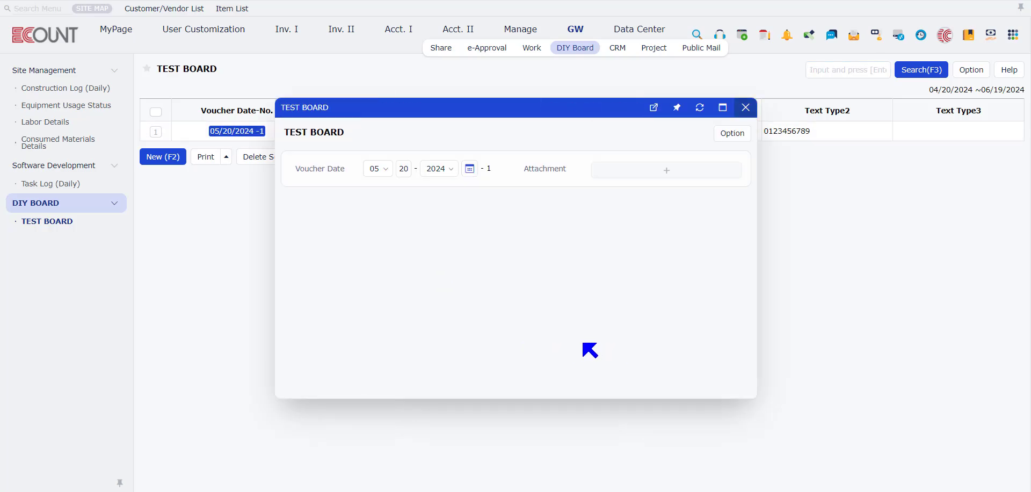
left_click(726, 133)
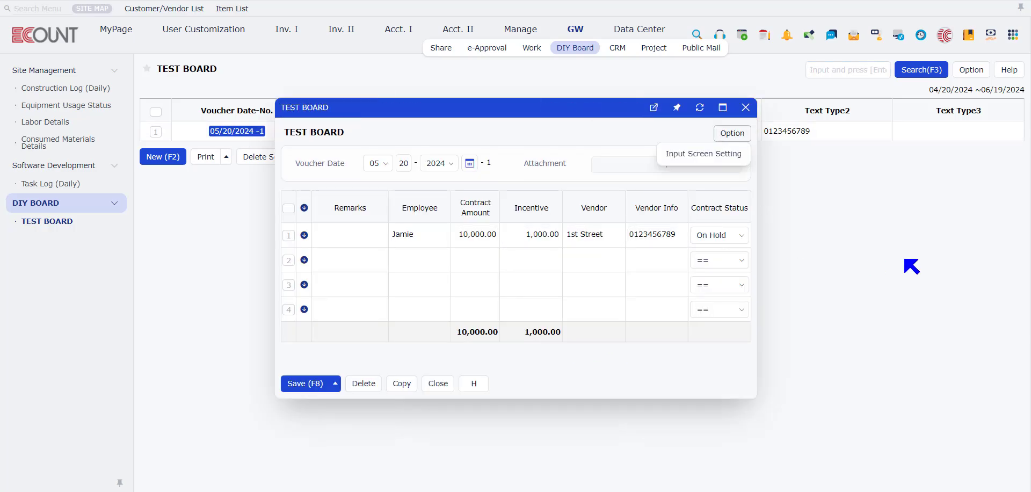
left_click(885, 413)
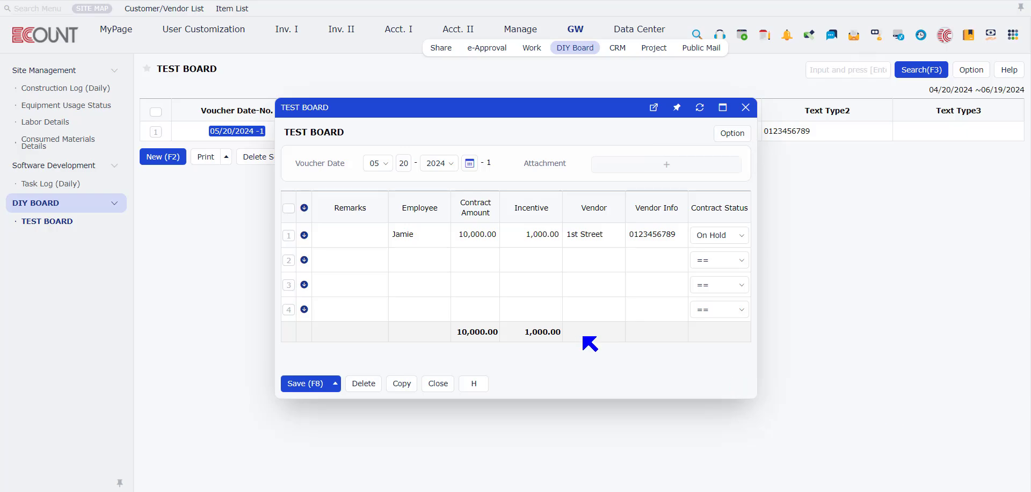
left_click(724, 137)
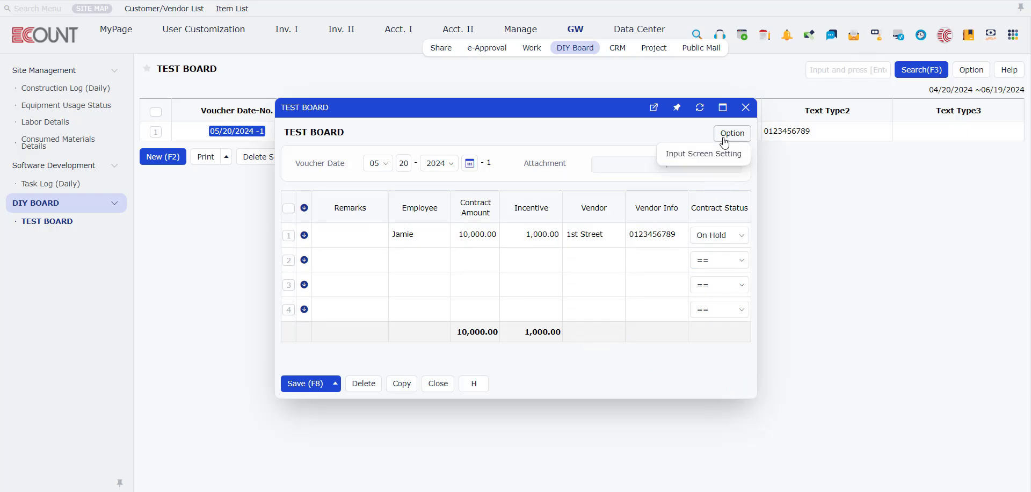
left_click(739, 154)
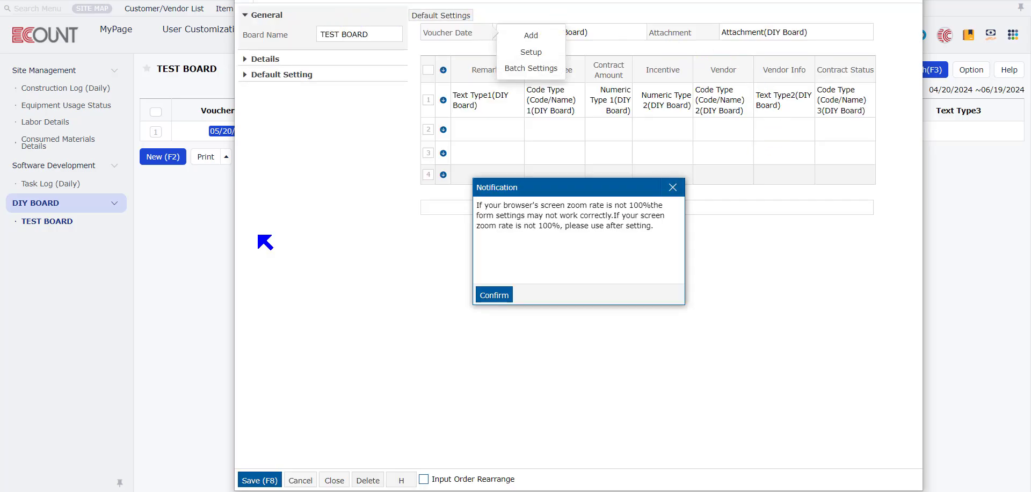
left_click(494, 294)
Widen the Contract Amount column at the expense of the Incentive and Vendor columns and save the layout
left_click(472, 73)
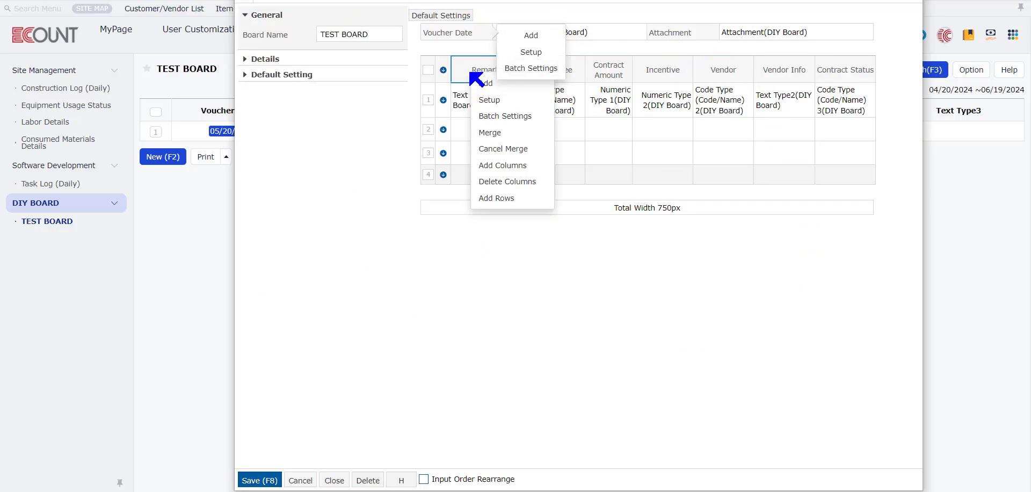
left_click_drag(472, 86, 456, 69)
left_click(553, 76)
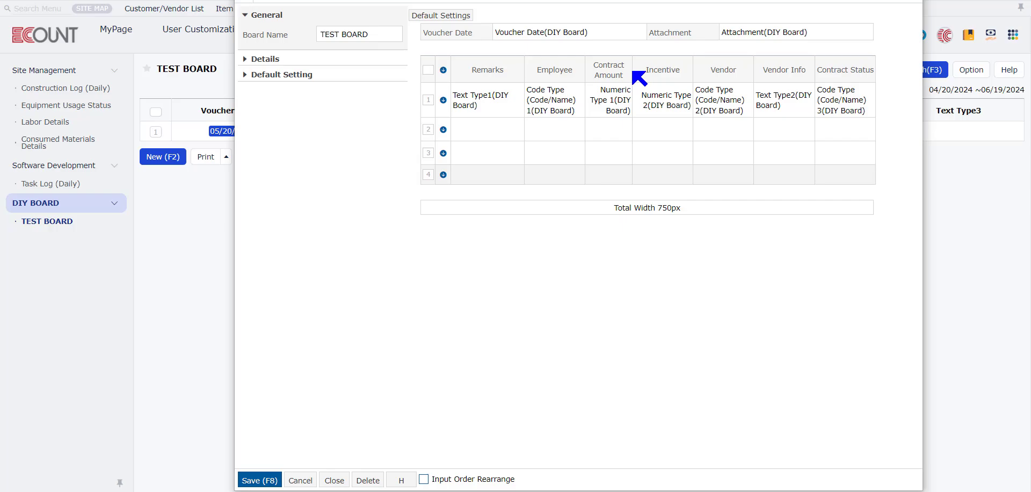
left_click_drag(635, 72, 713, 134)
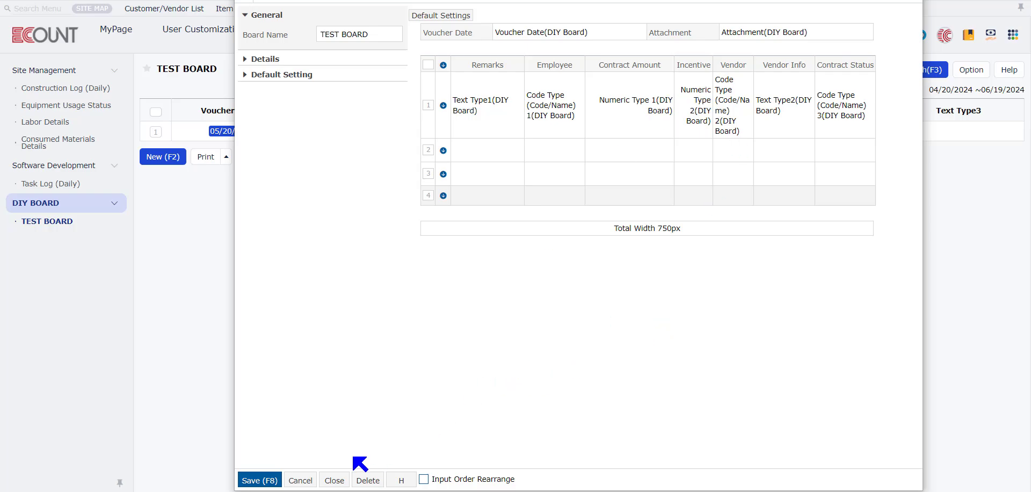
key("F8")
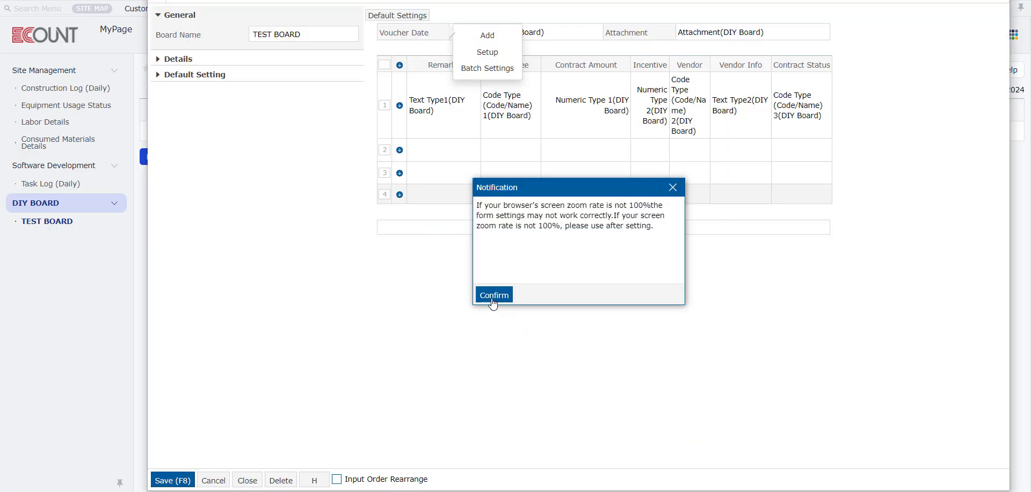
Dismiss the zoom notification in the input screen settings and select the Remarks column header
left_click(492, 294)
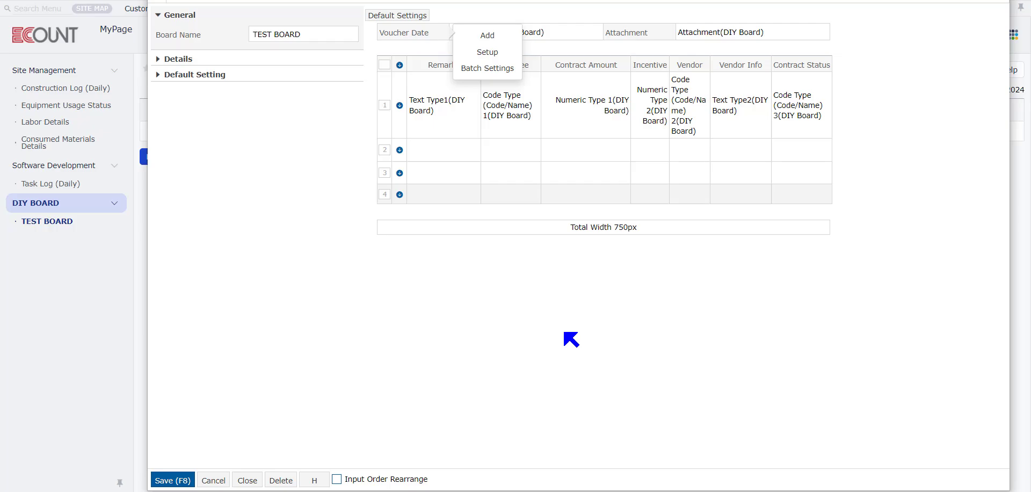
left_click(439, 70)
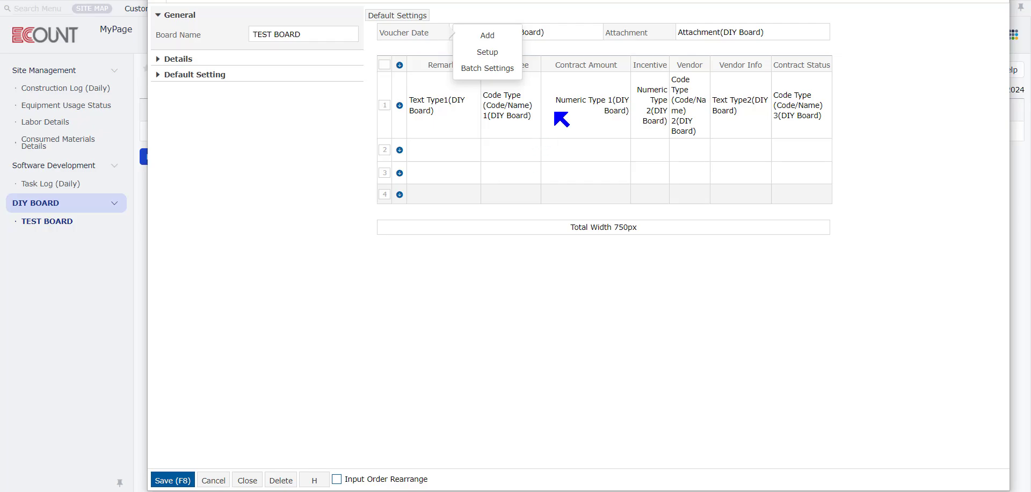